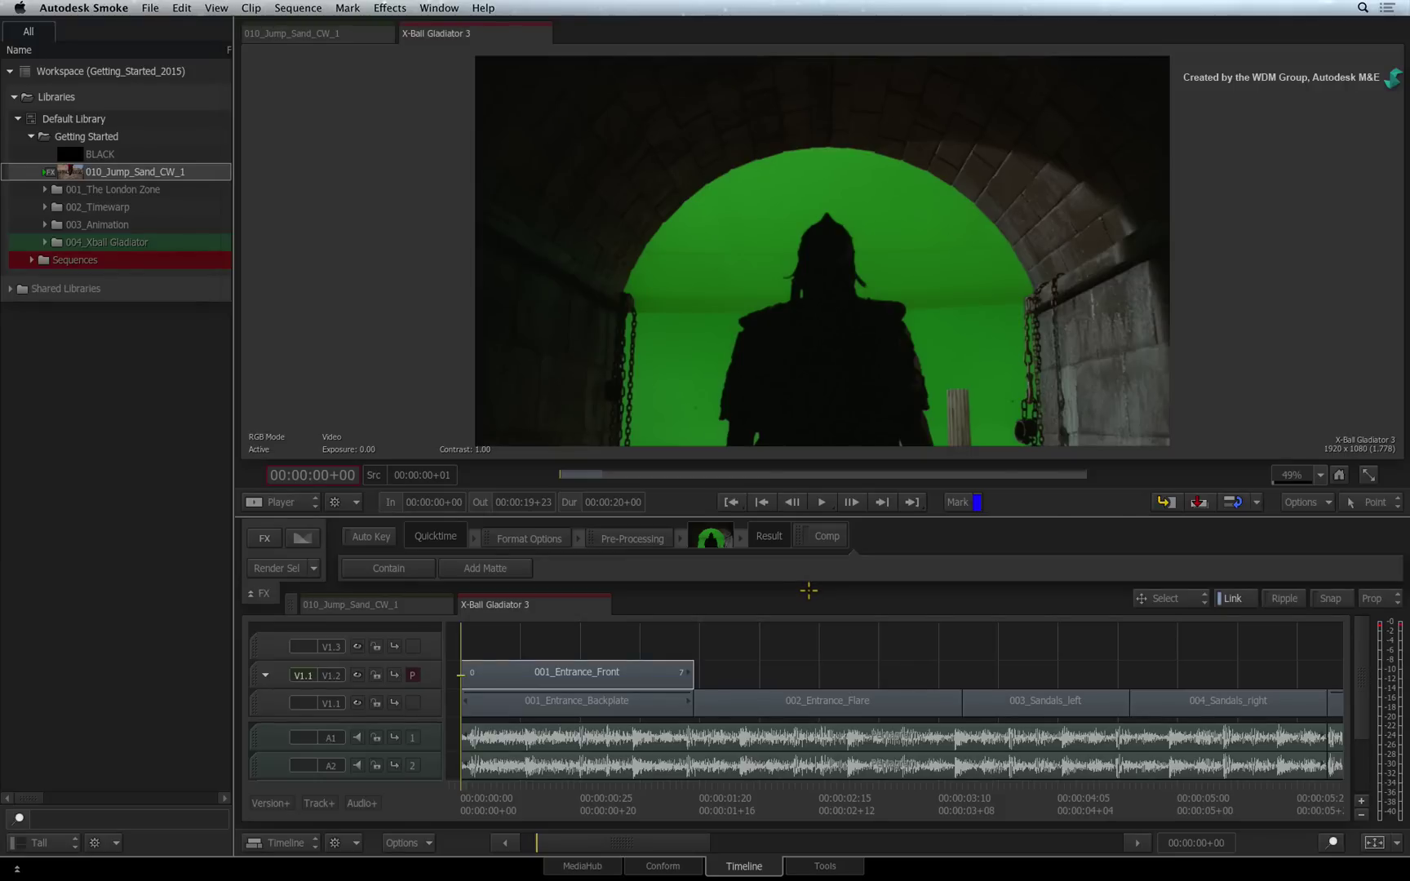
Add an Action effect to the 001_Entrance_Front clip and show its Comp node settings.
left_click(638, 671)
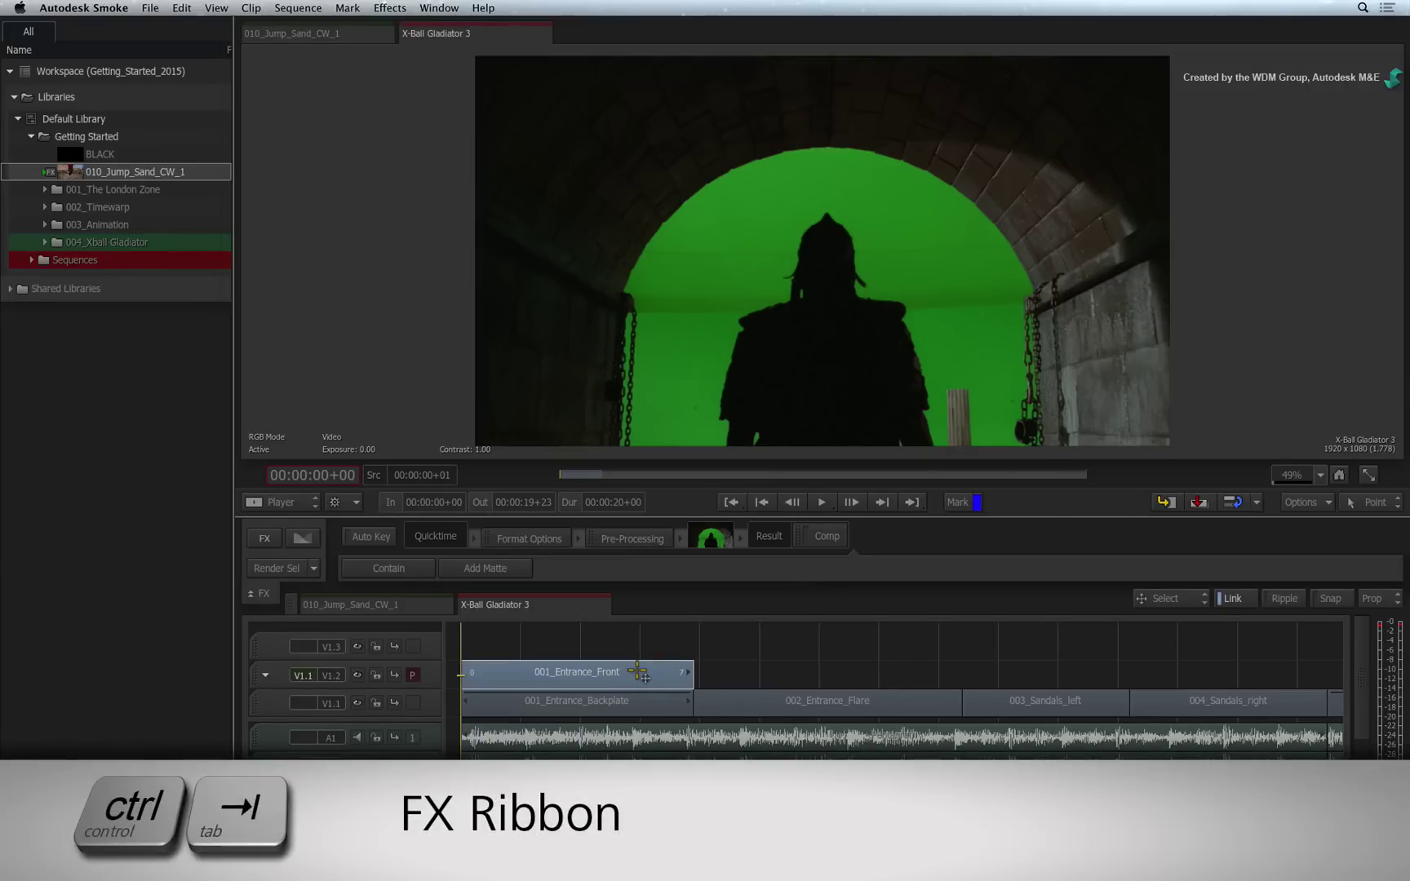
key("ctrl+Tab")
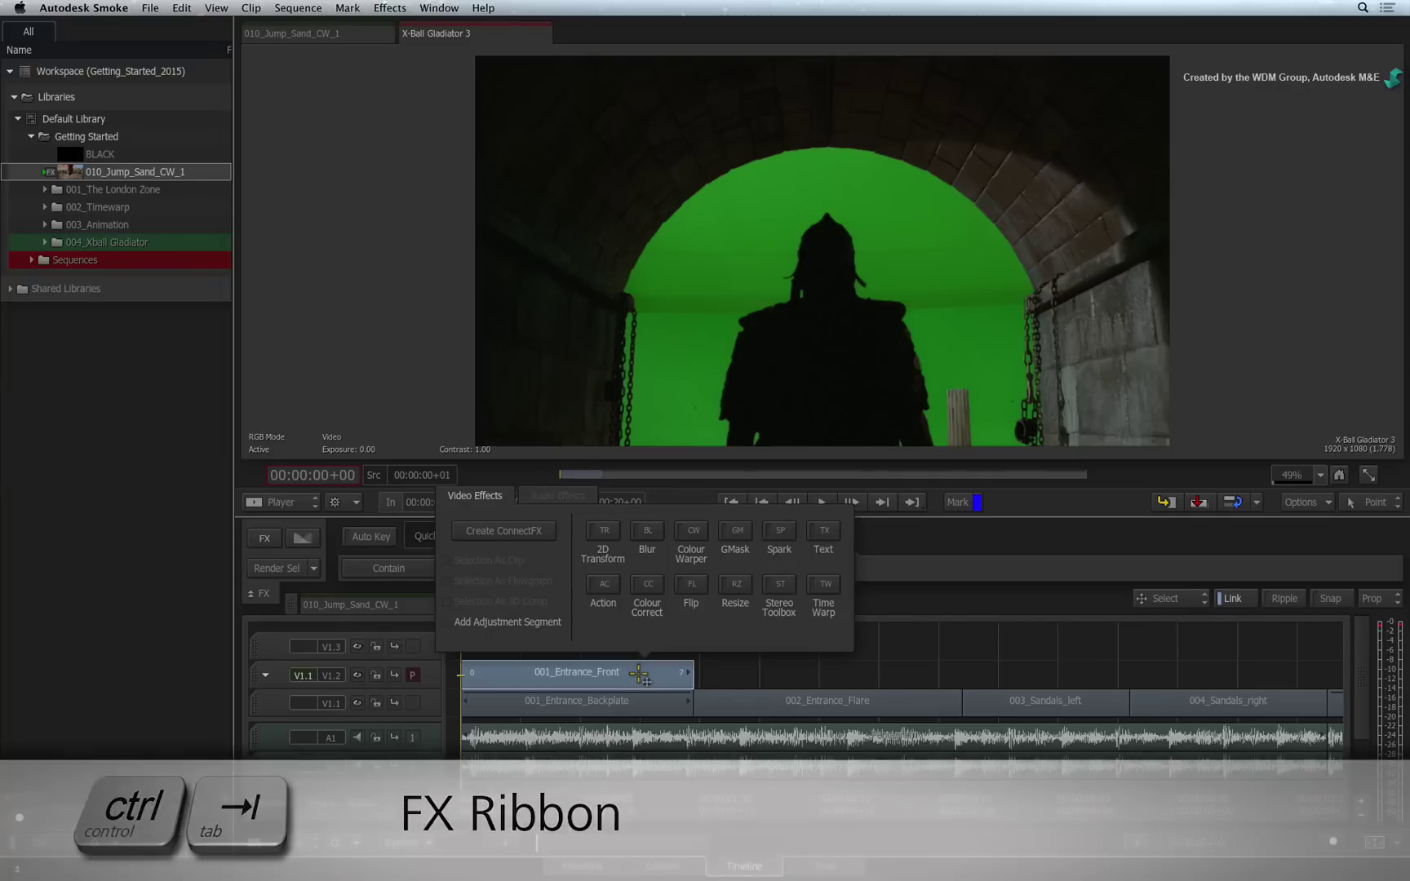
left_click(608, 588)
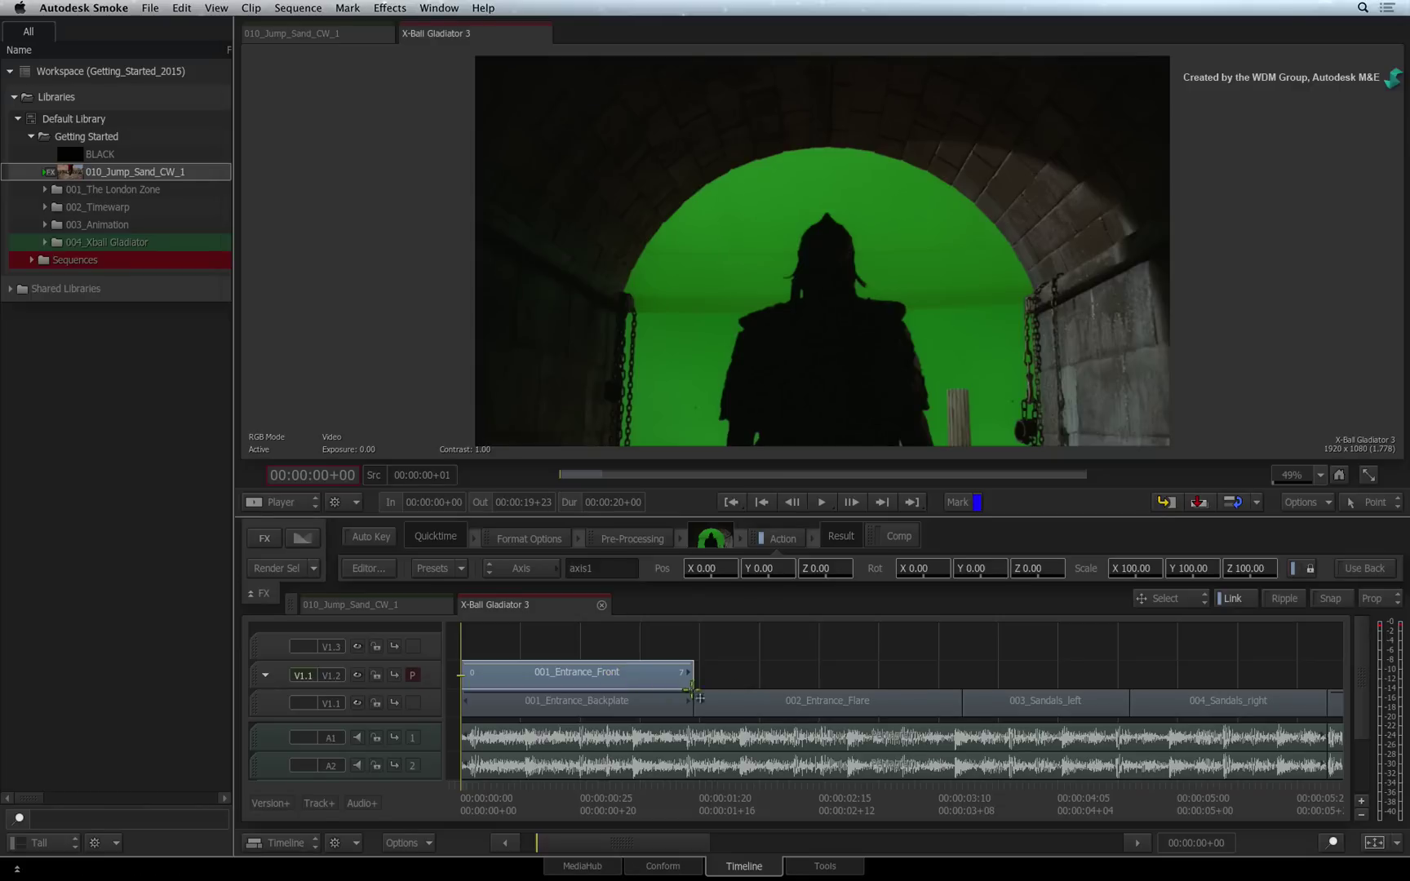
left_click(905, 537)
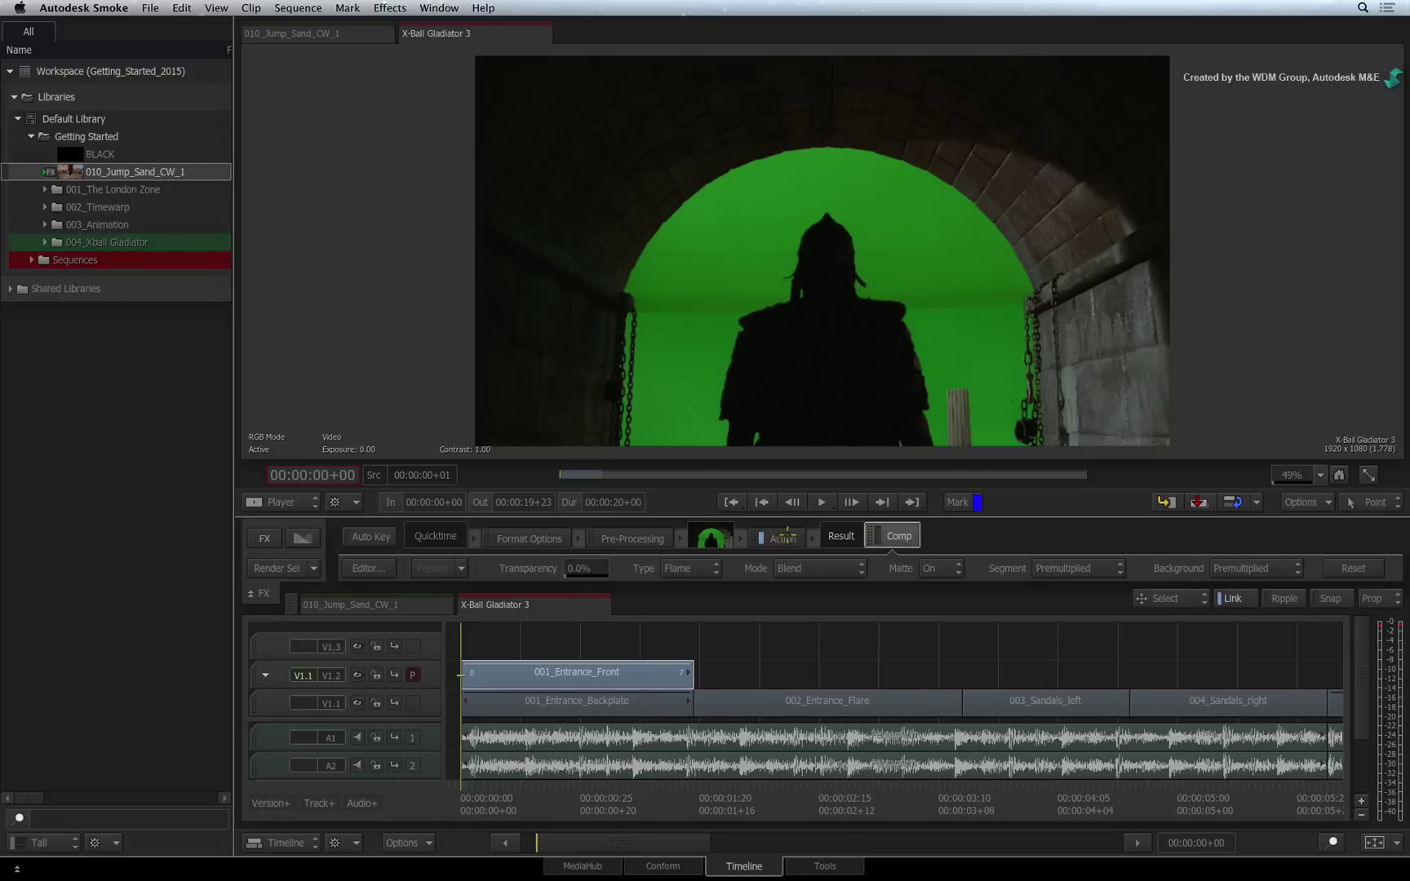
Enable Use Back for the Colosseum background, then scale the clip to 58% and rotate it 45° on Y.
left_click(781, 538)
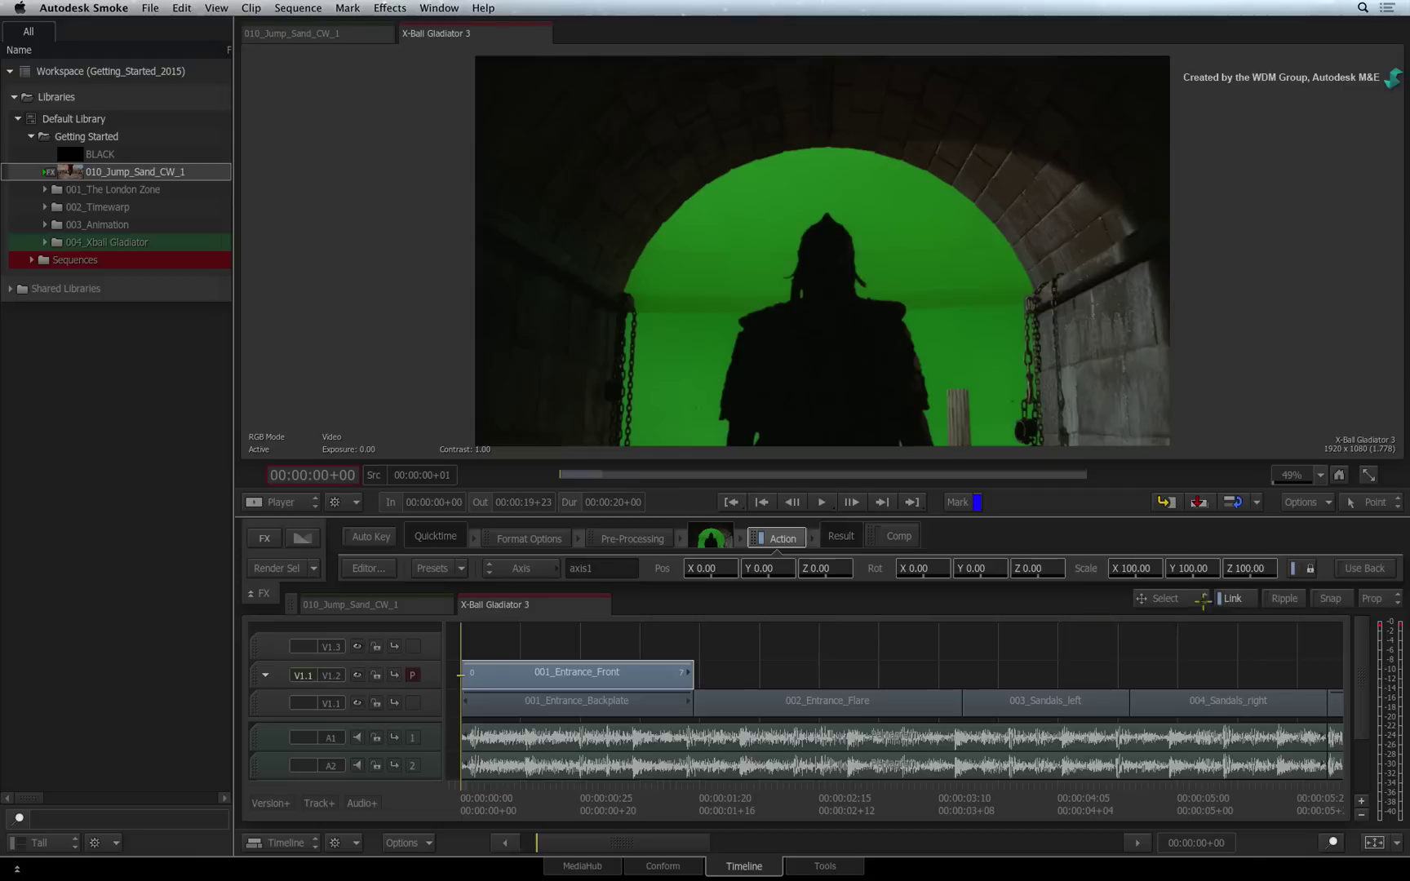
left_click(1353, 569)
left_click_drag(1190, 570, 1149, 572)
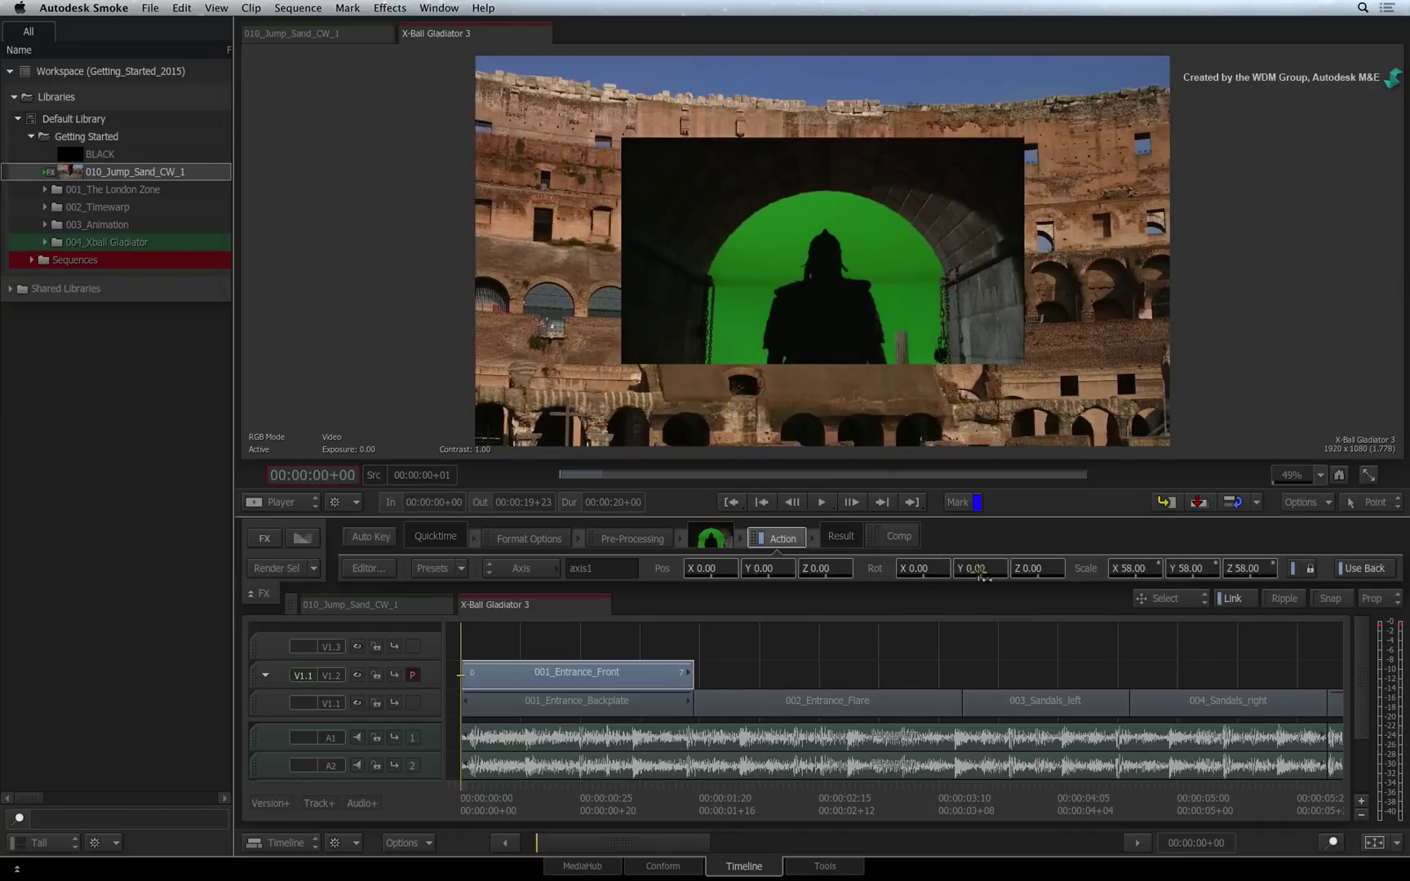
left_click_drag(979, 570, 1008, 564)
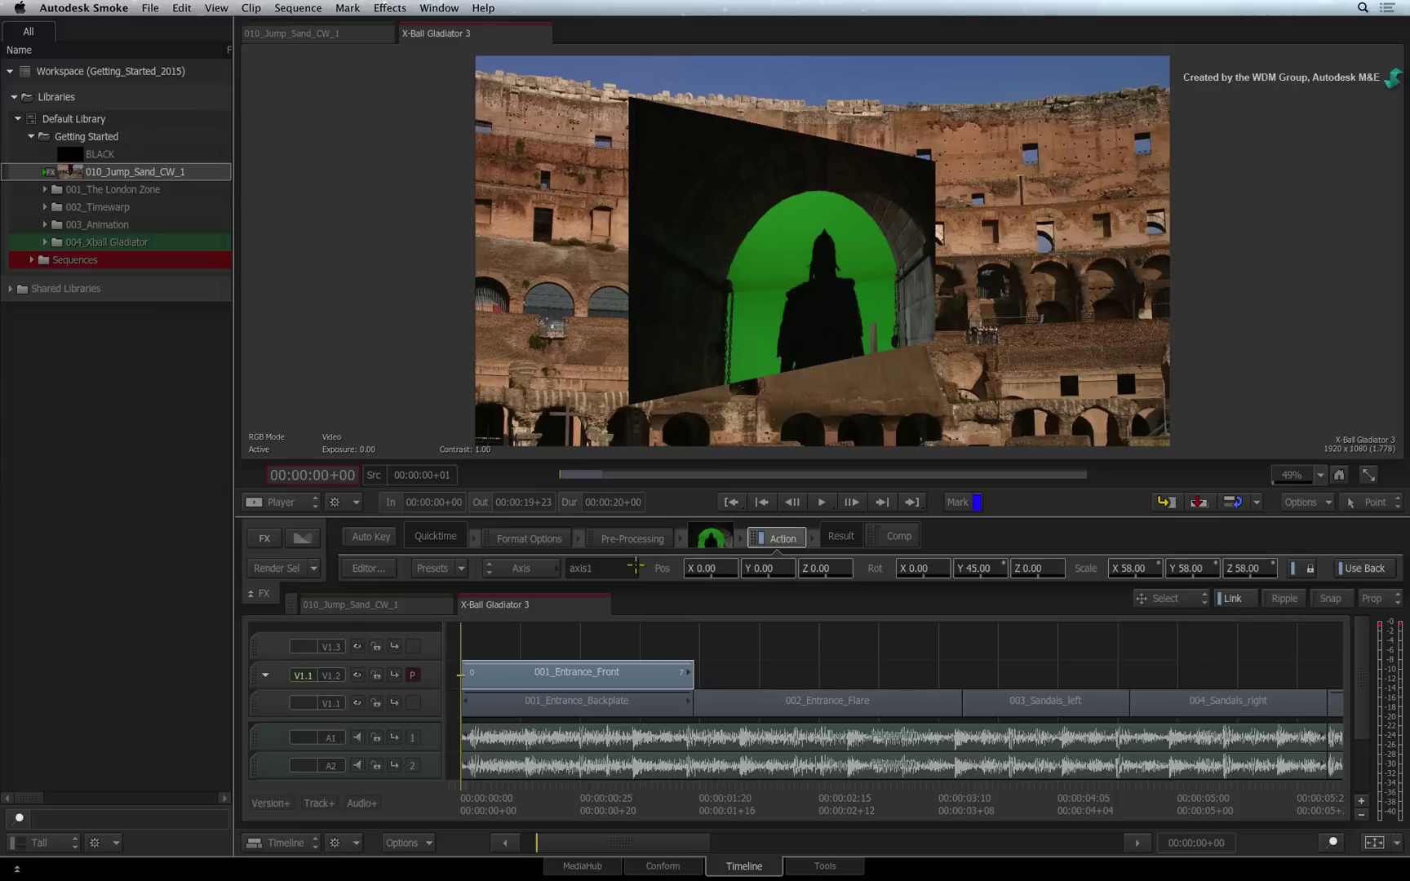
left_click(534, 570)
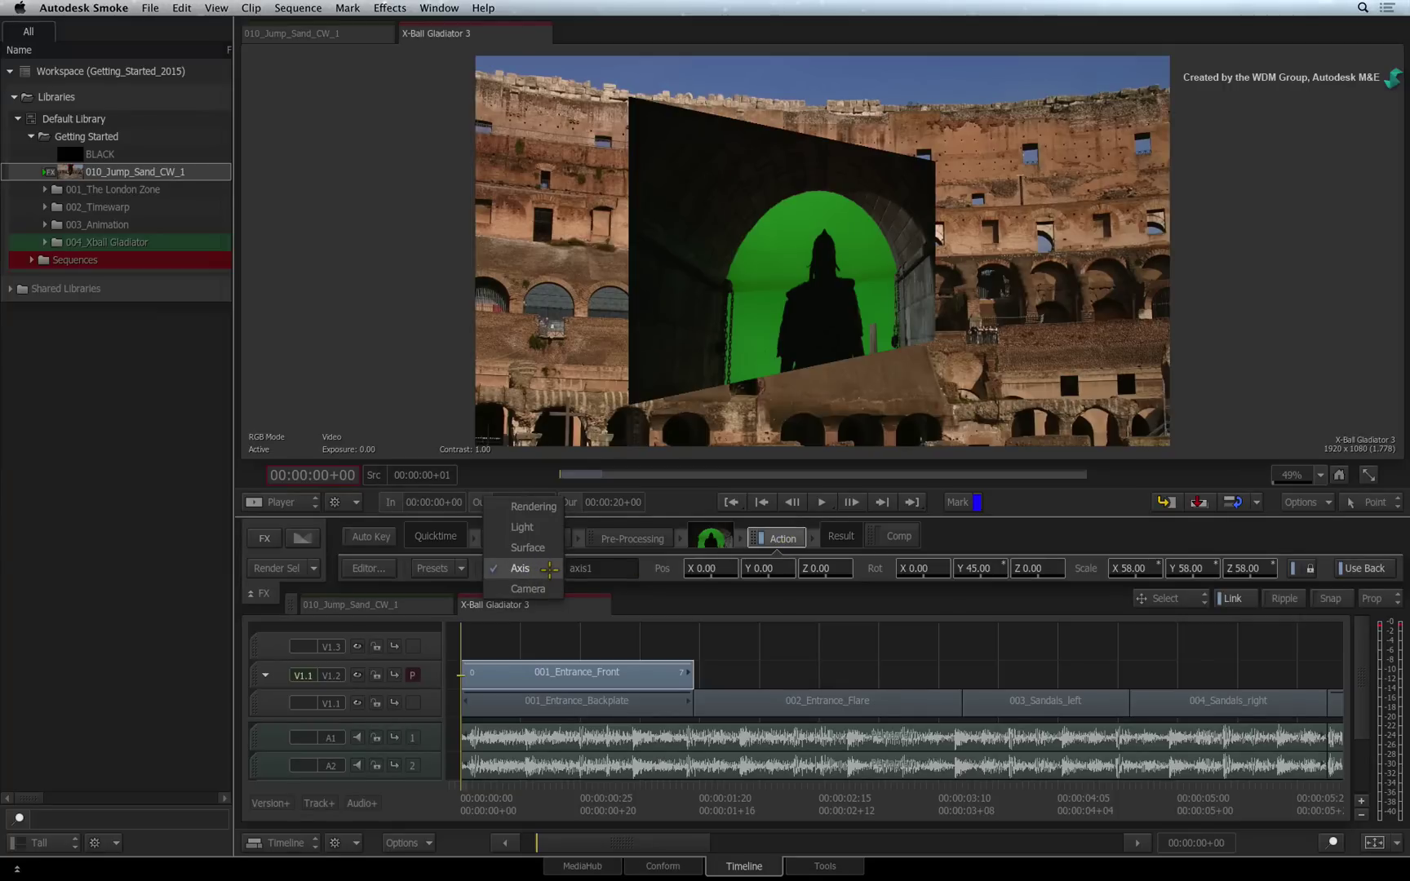
left_click(549, 569)
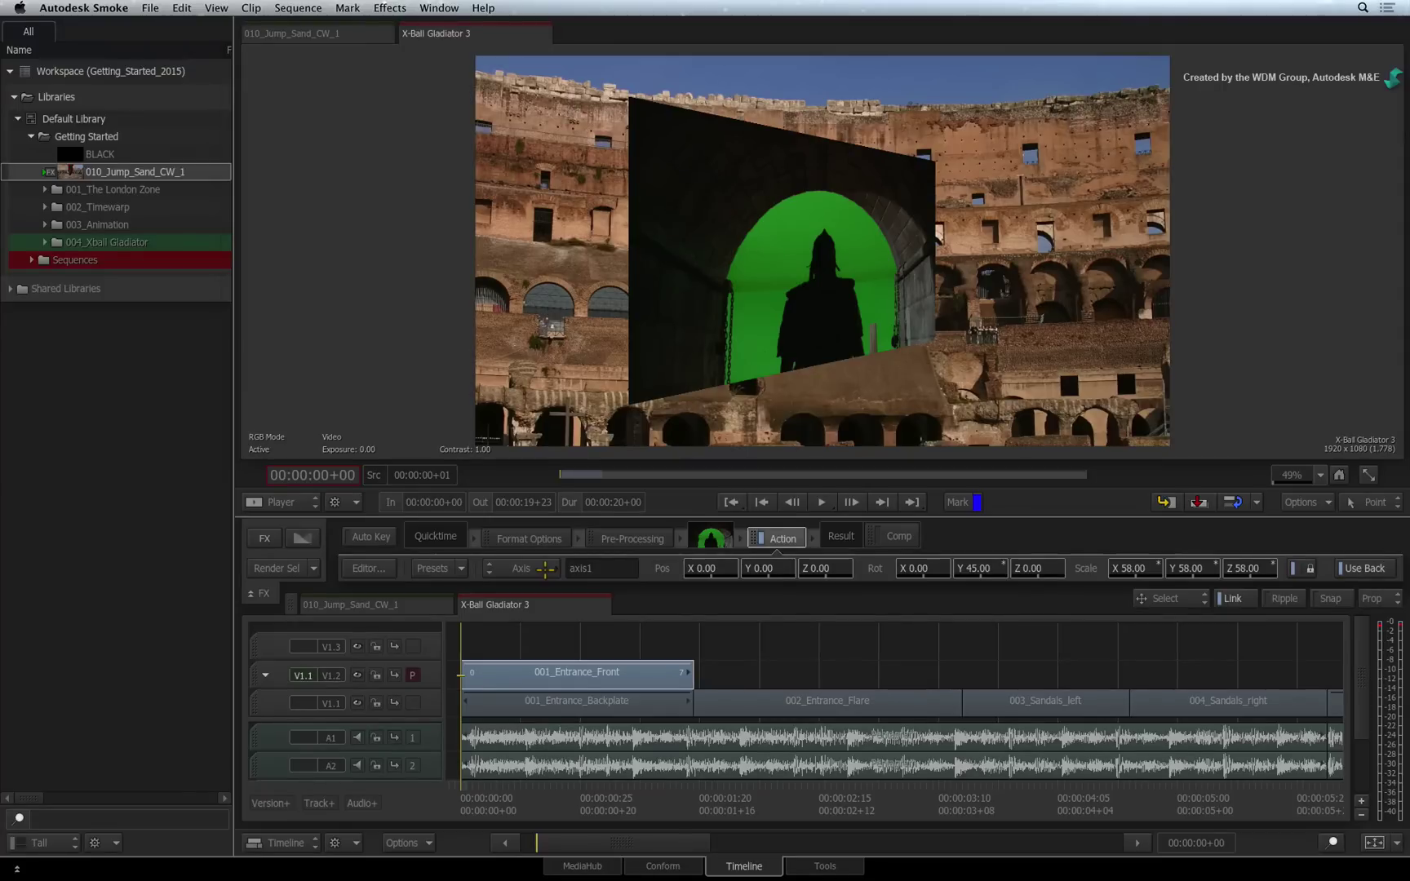
In the Action editor, reset All objects and confirm so the clip returns untransformed.
left_click(369, 568)
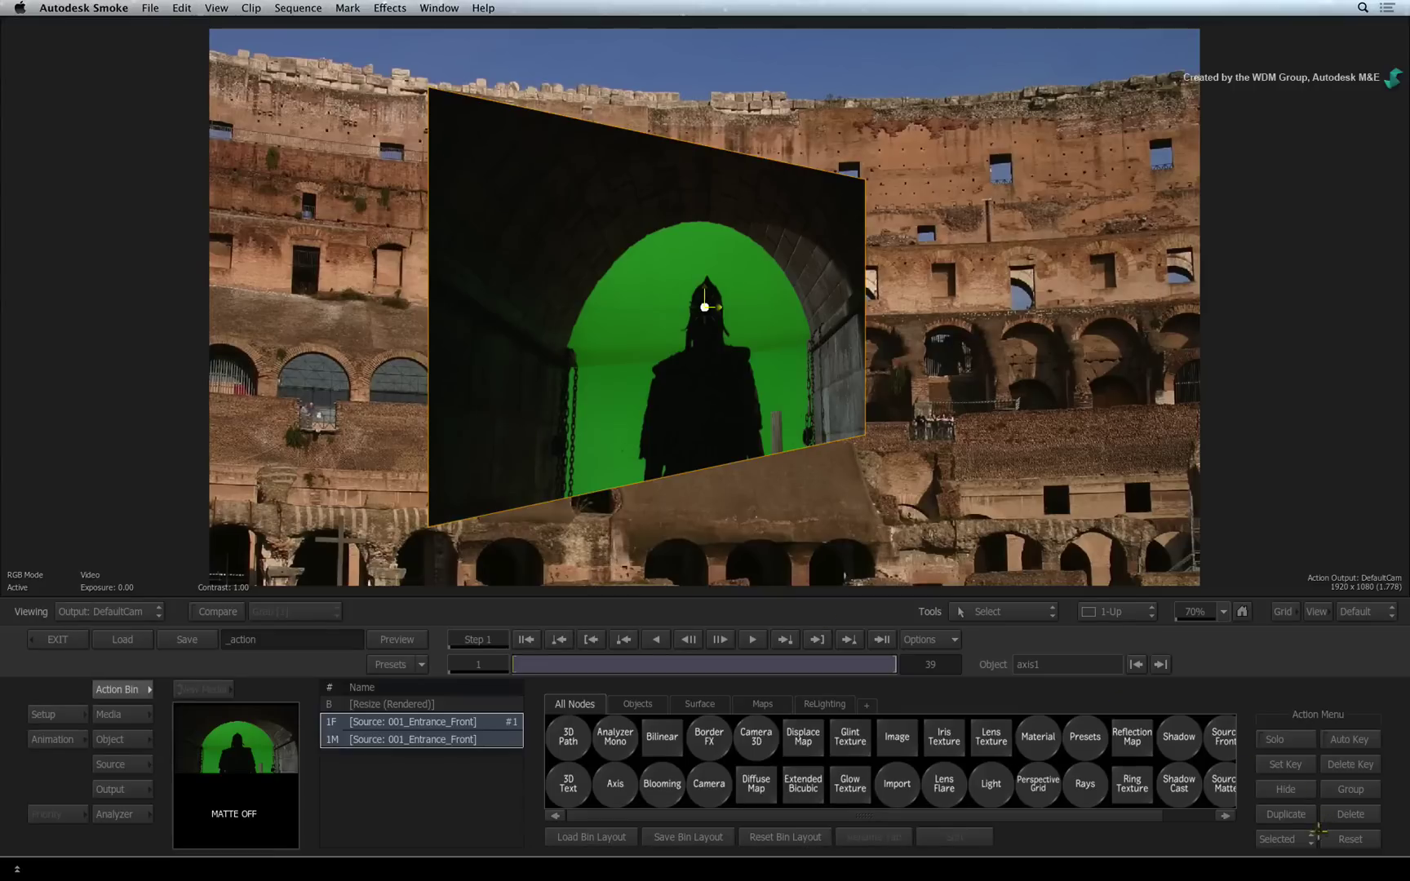
left_click(1311, 838)
left_click(1307, 800)
left_click(1349, 839)
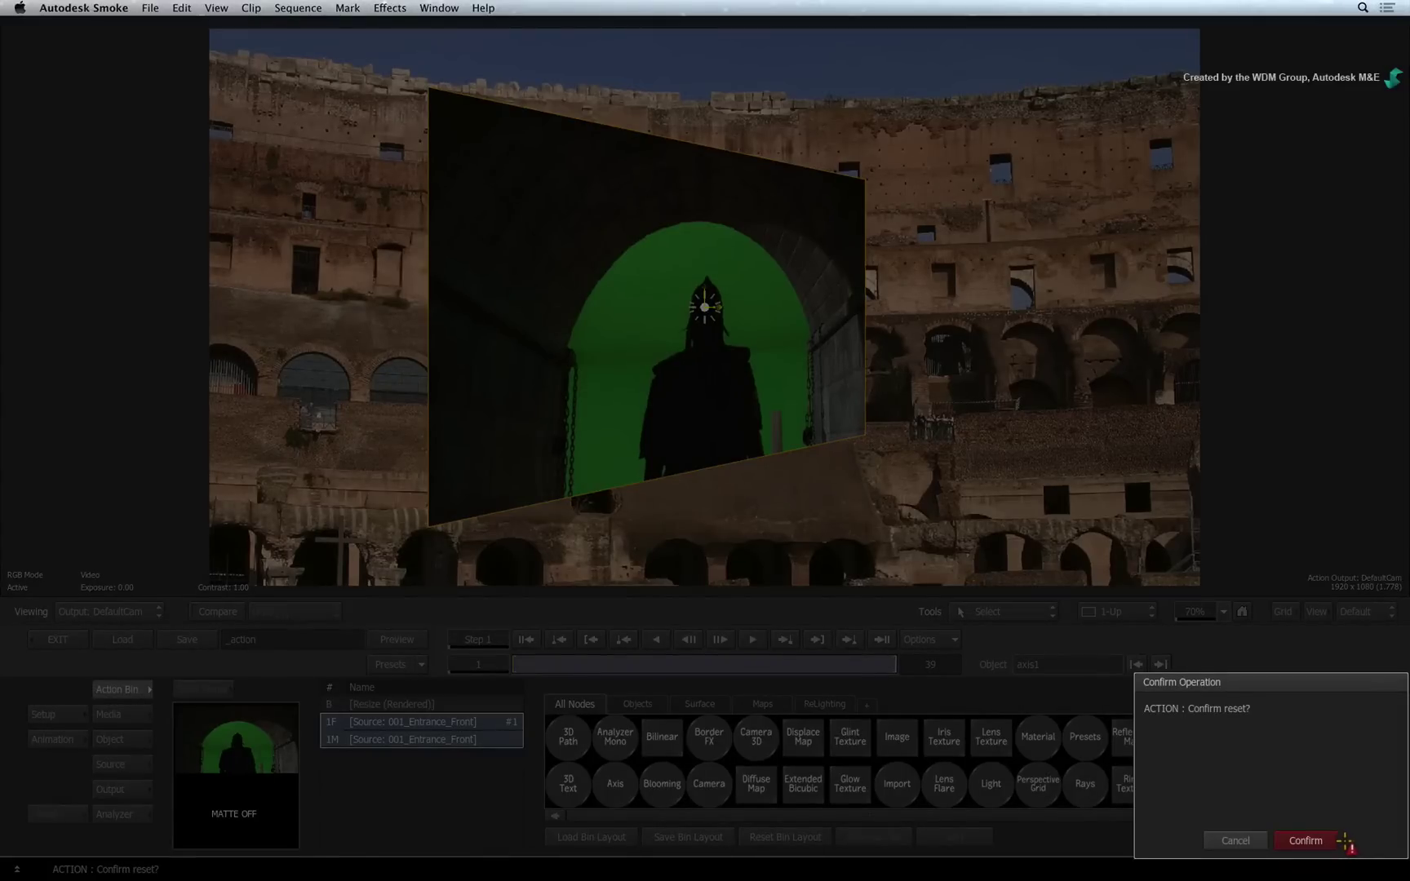
left_click(1324, 840)
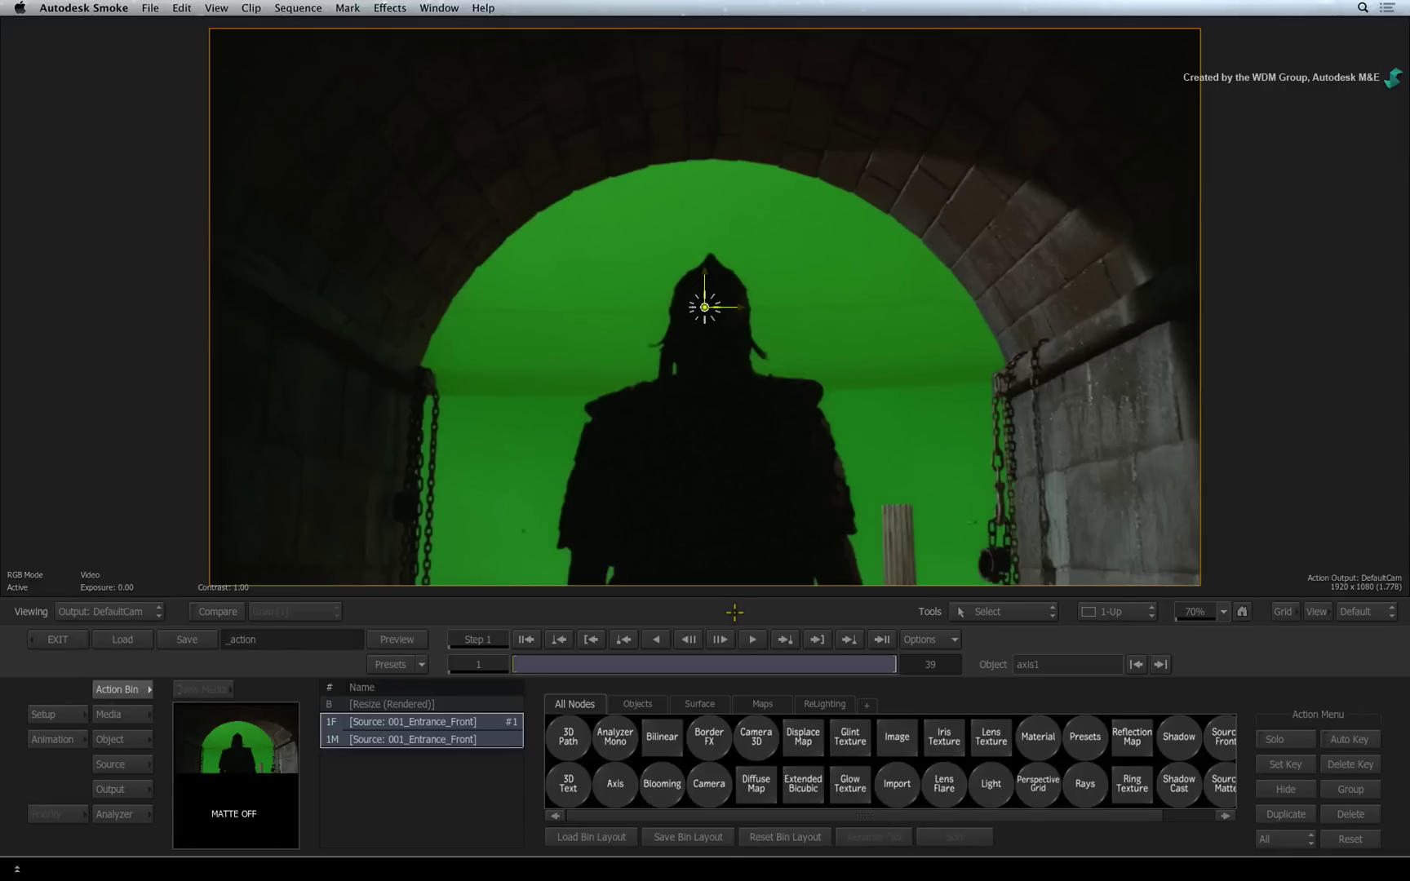
Switch to a 2-Up layout with the Action Schematic in the left viewer beside the output.
left_click(1150, 614)
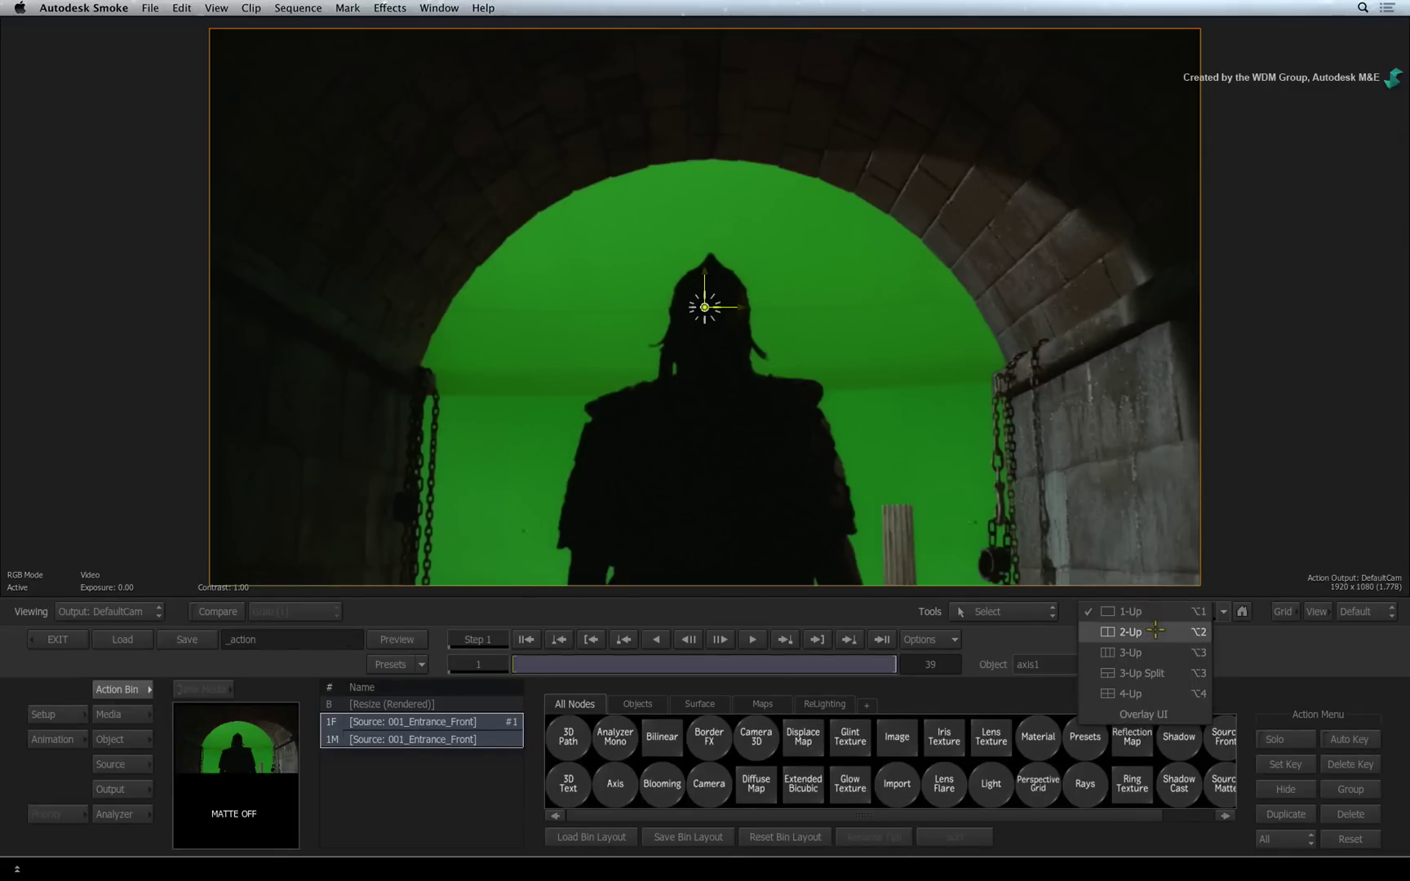
left_click(1156, 631)
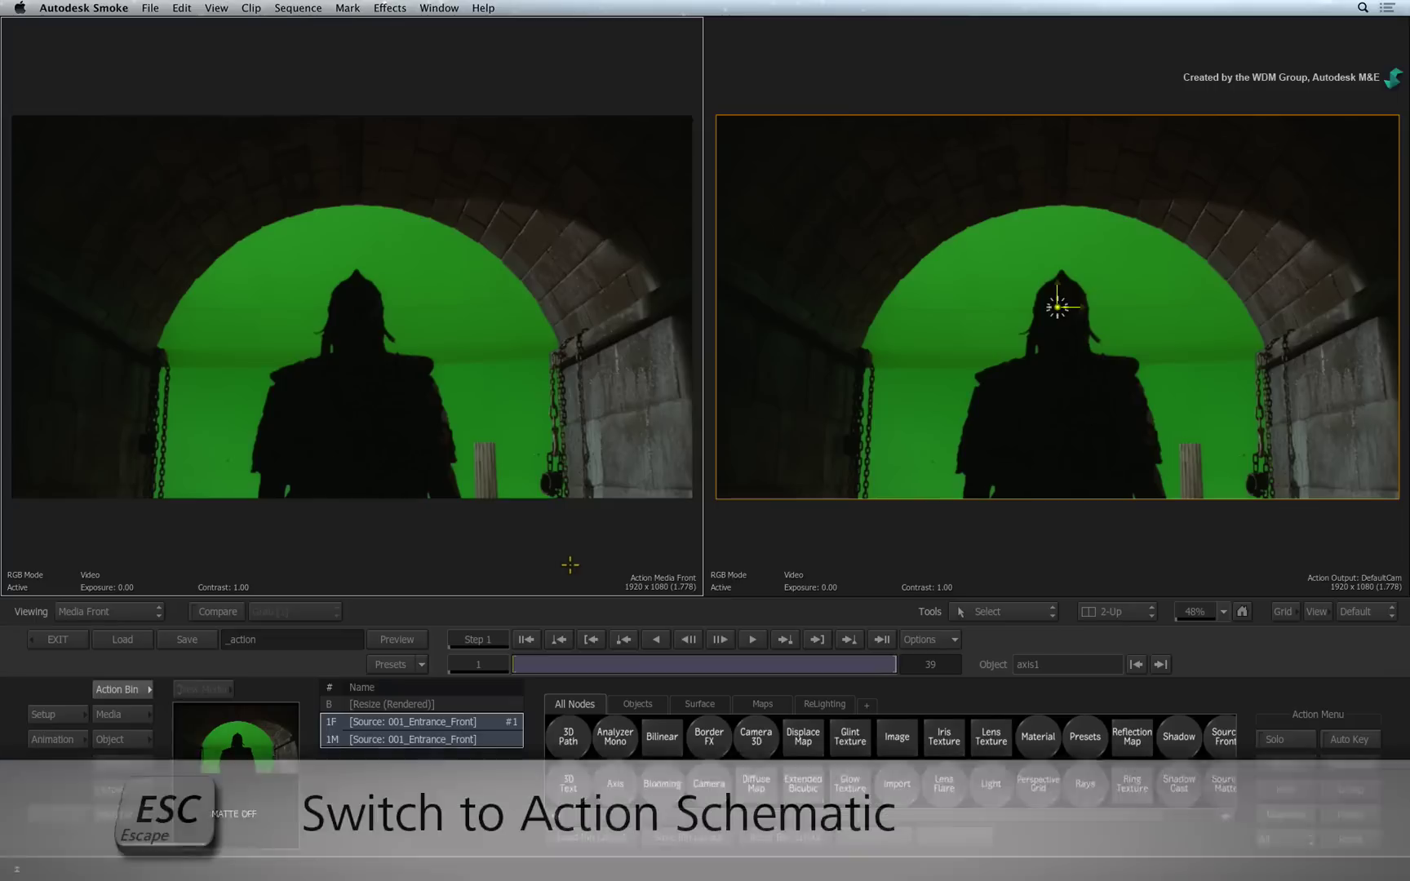
key("Escape")
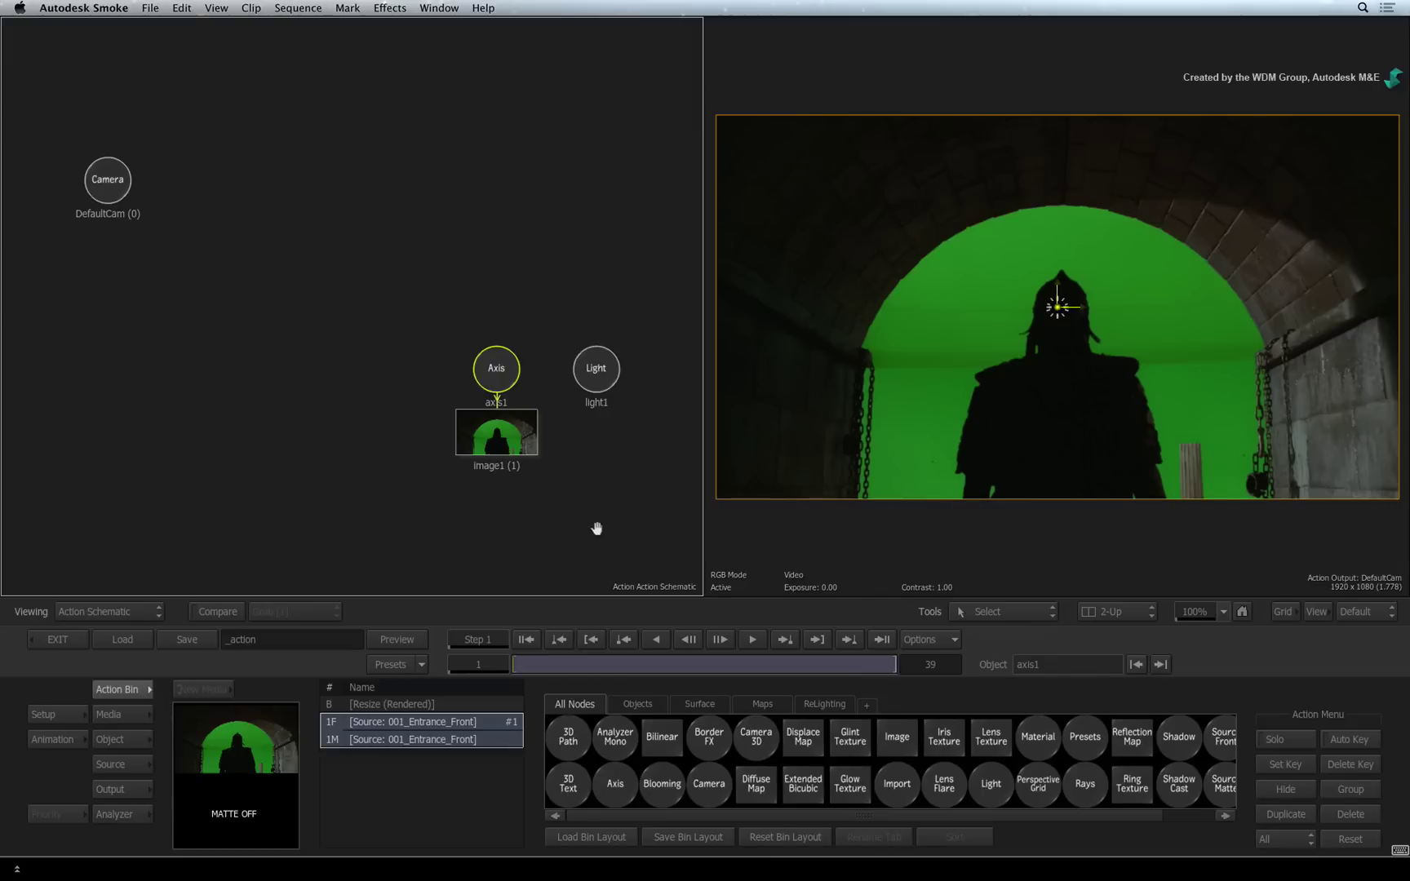
left_click_drag(565, 517, 434, 493)
left_click(887, 543)
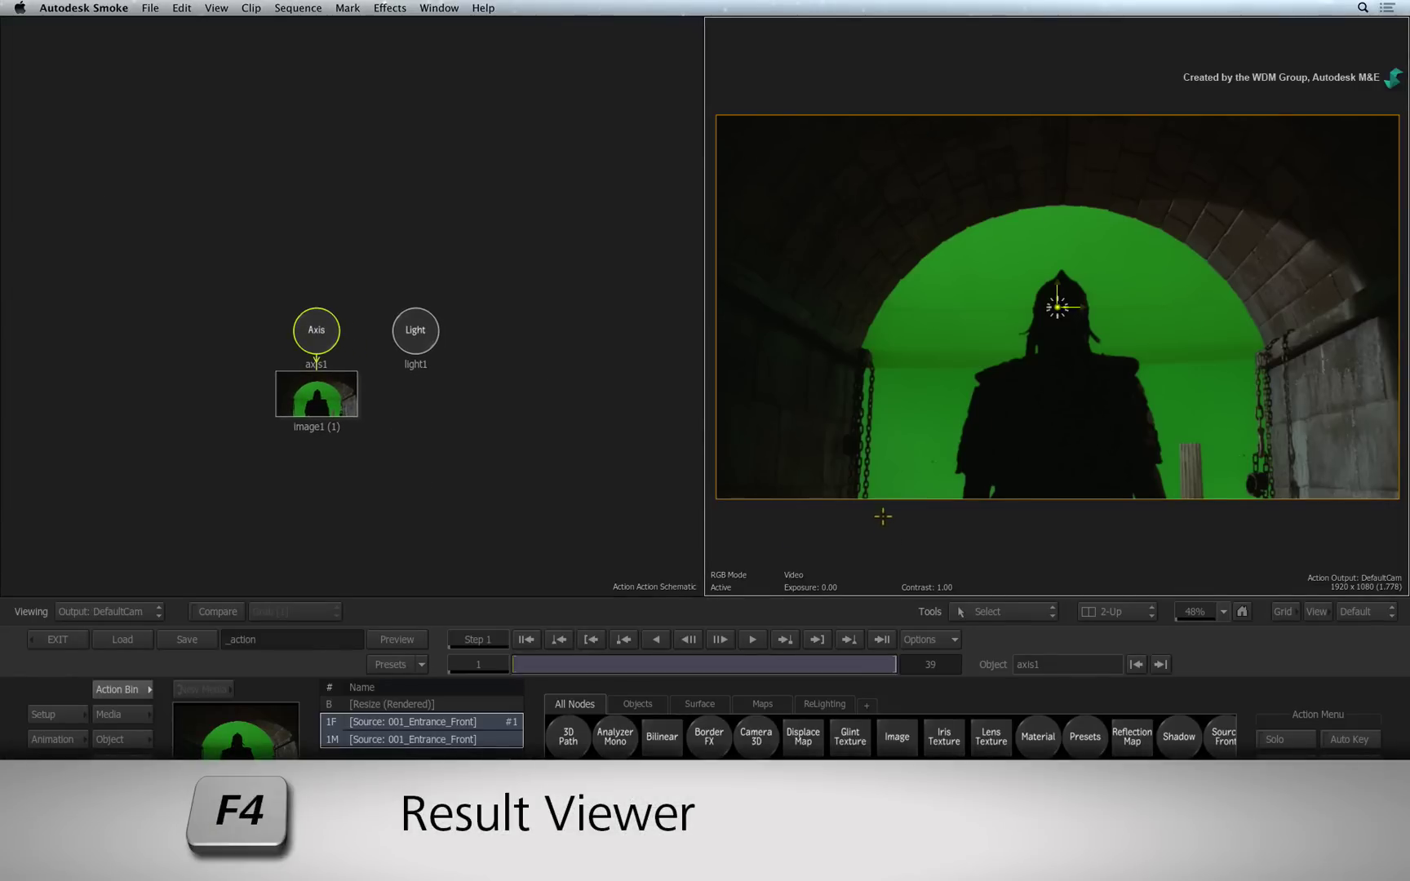
key("F4")
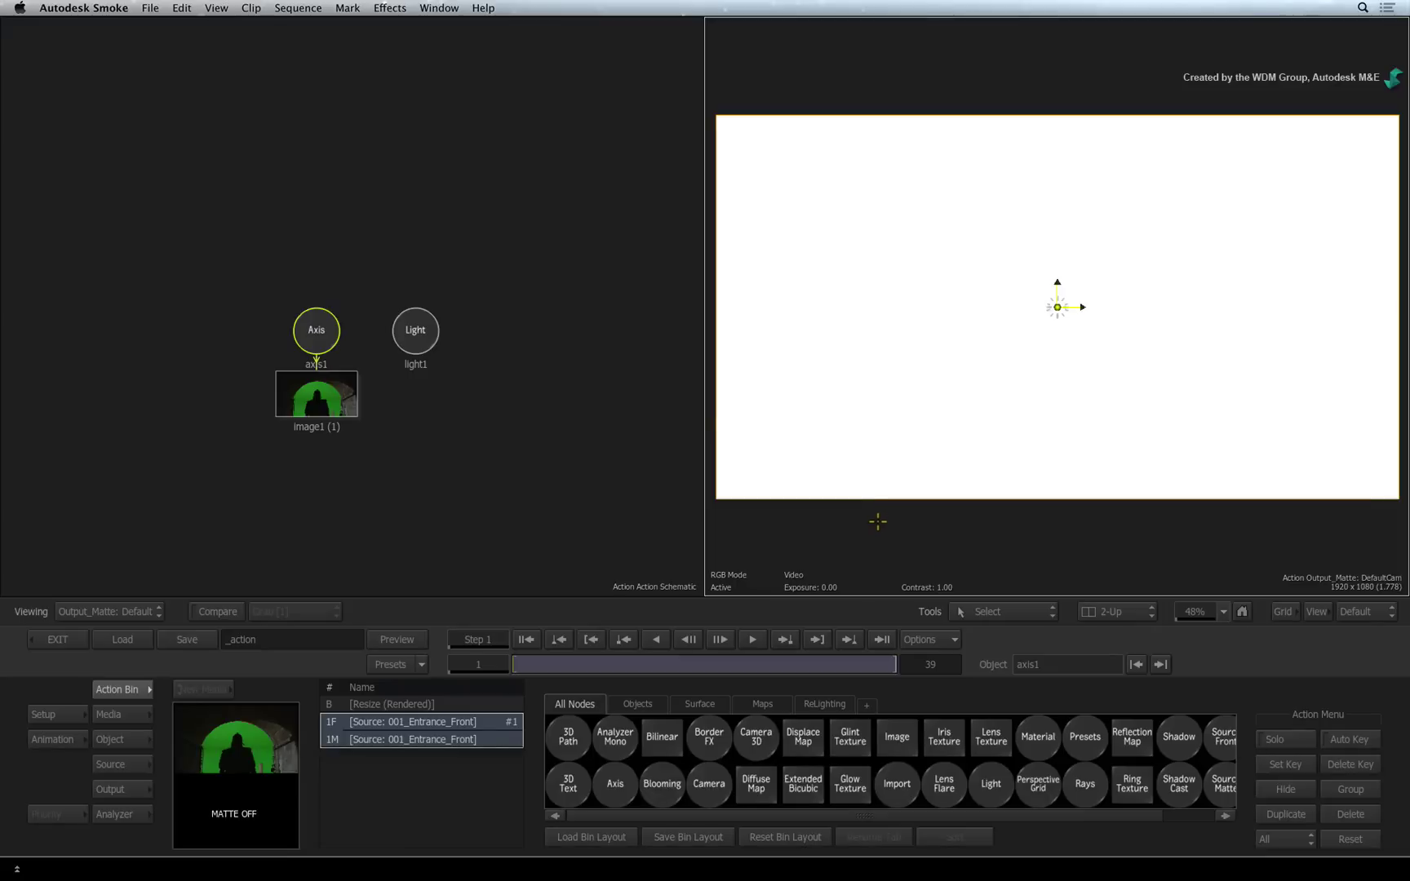
key("F4")
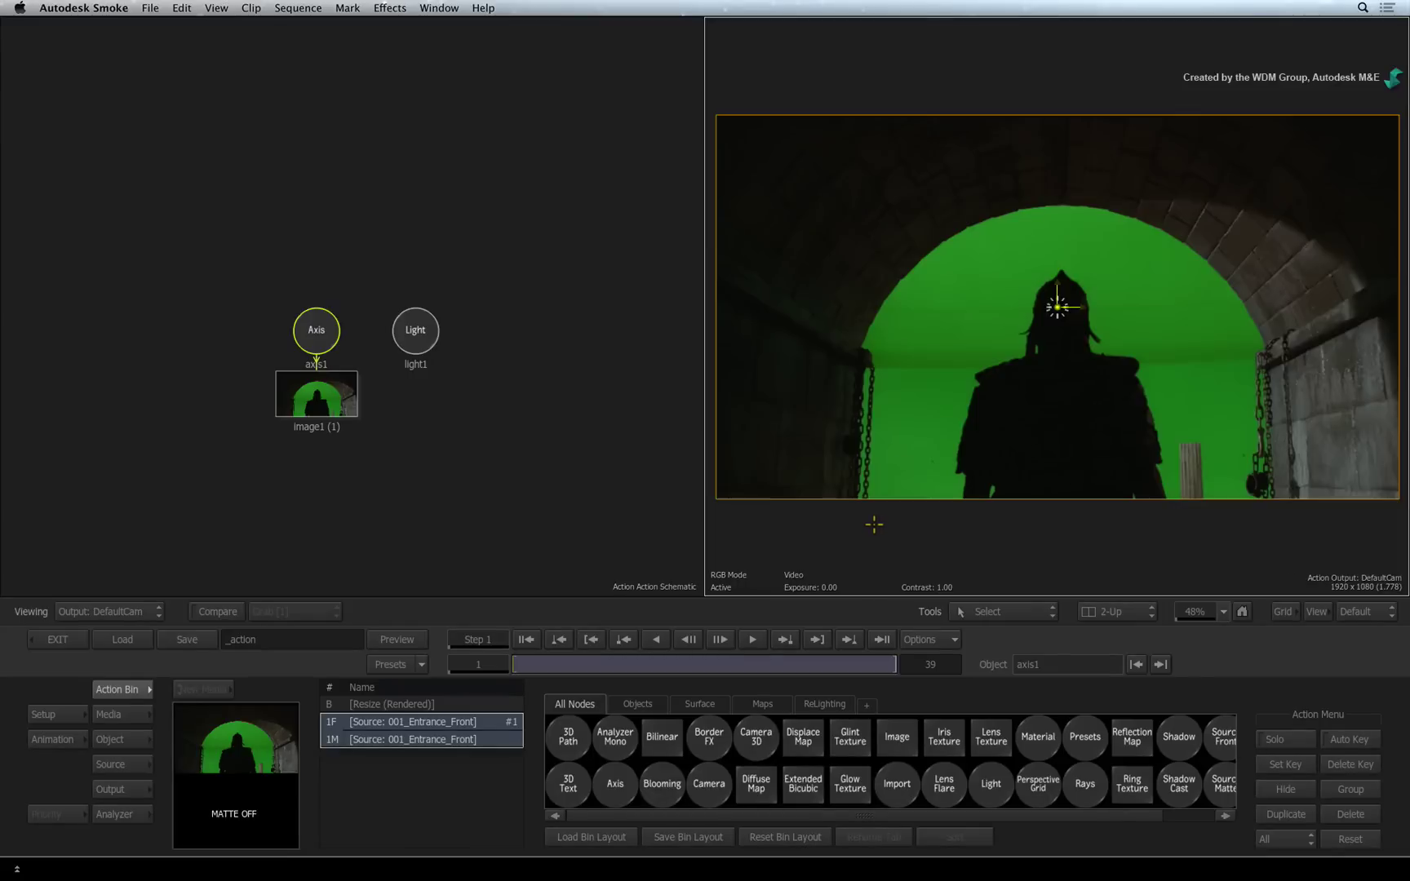
key("F4")
key("F4")
key("F4")
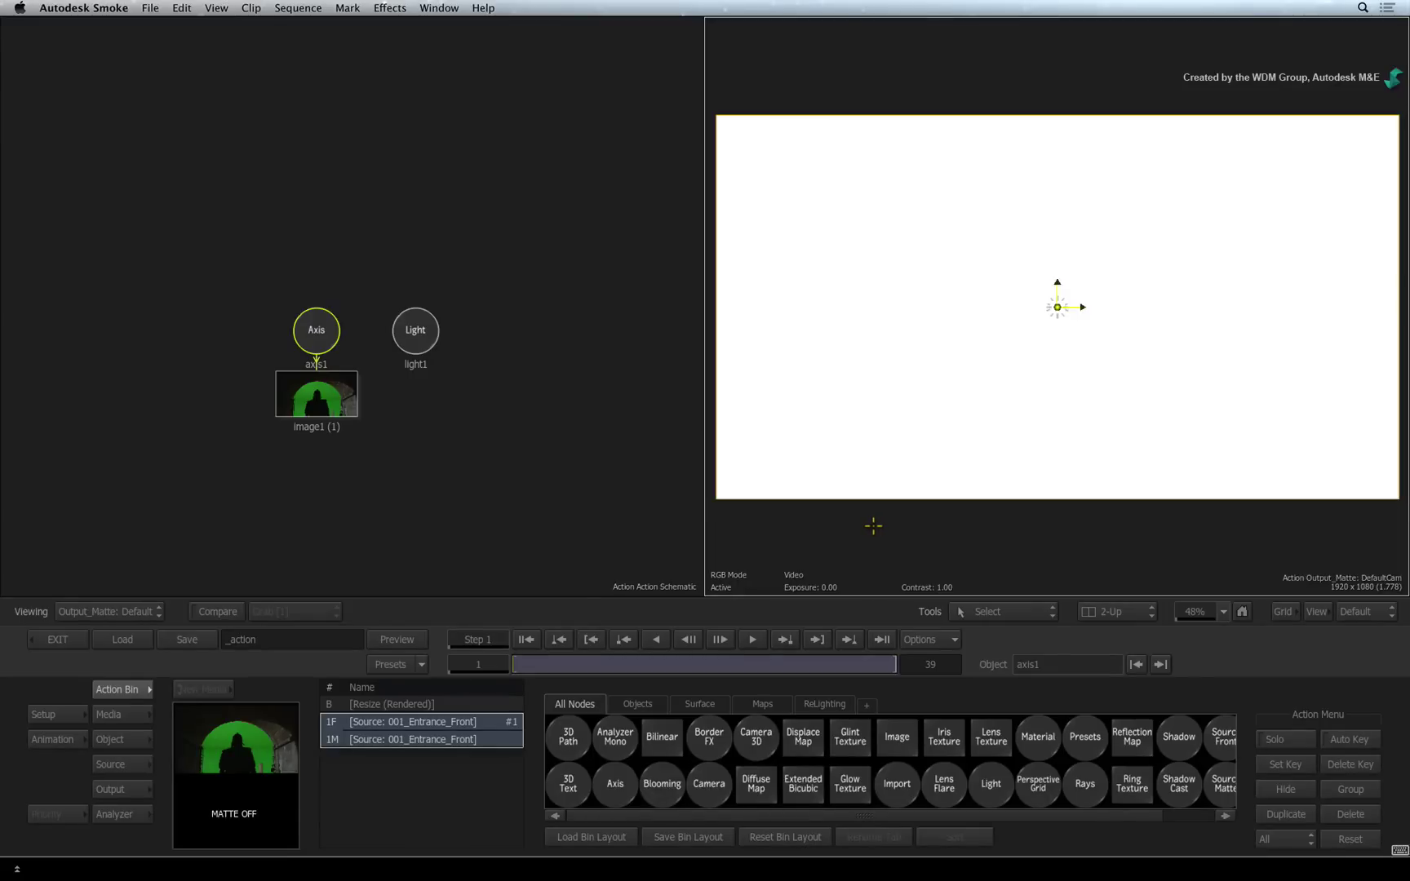
key("F4")
key("F4")
key("F4")
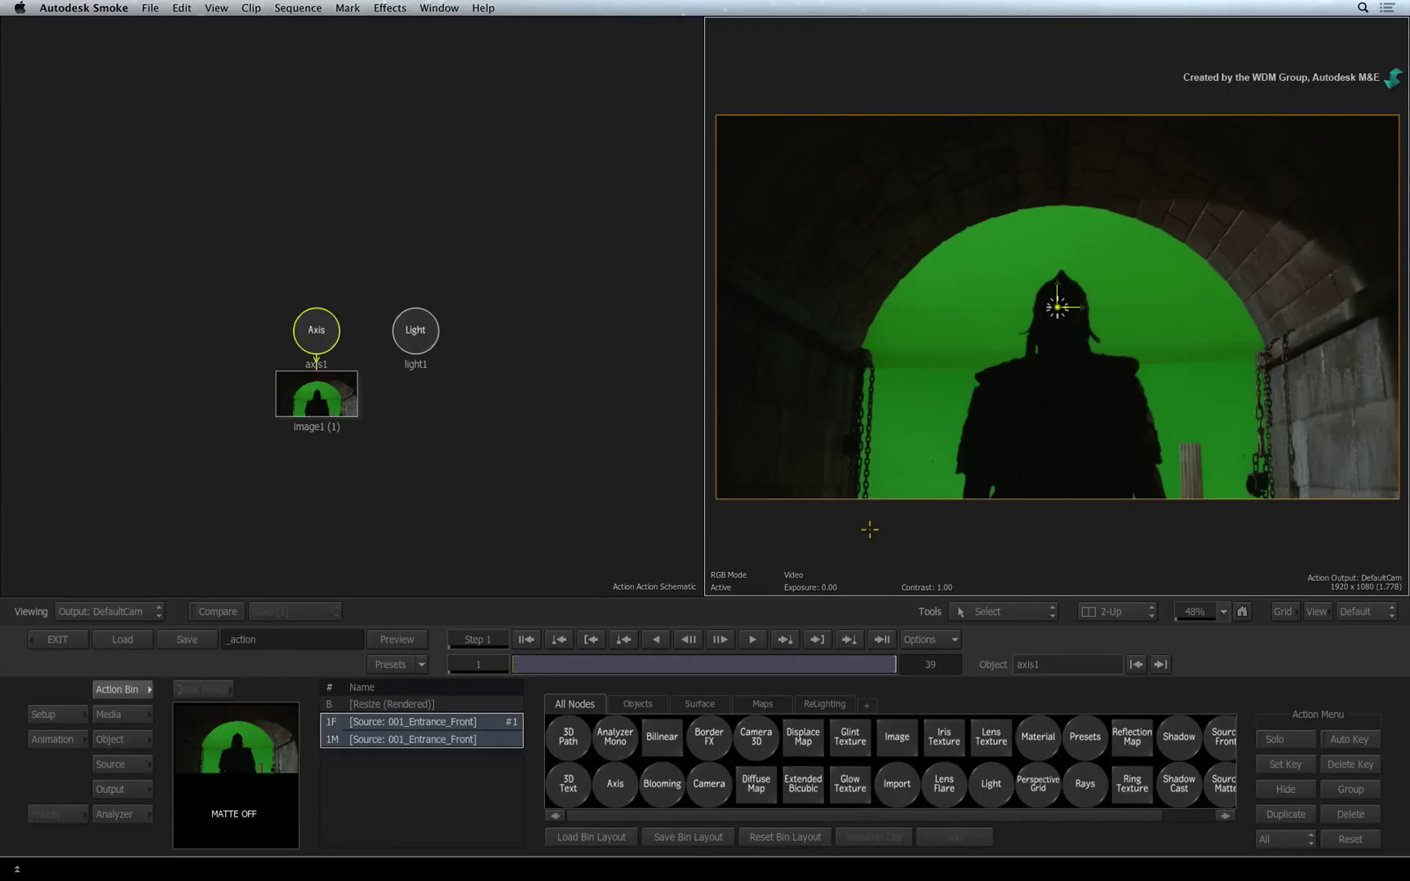
Move the image1 node lower in the Action schematic.
left_click(437, 397)
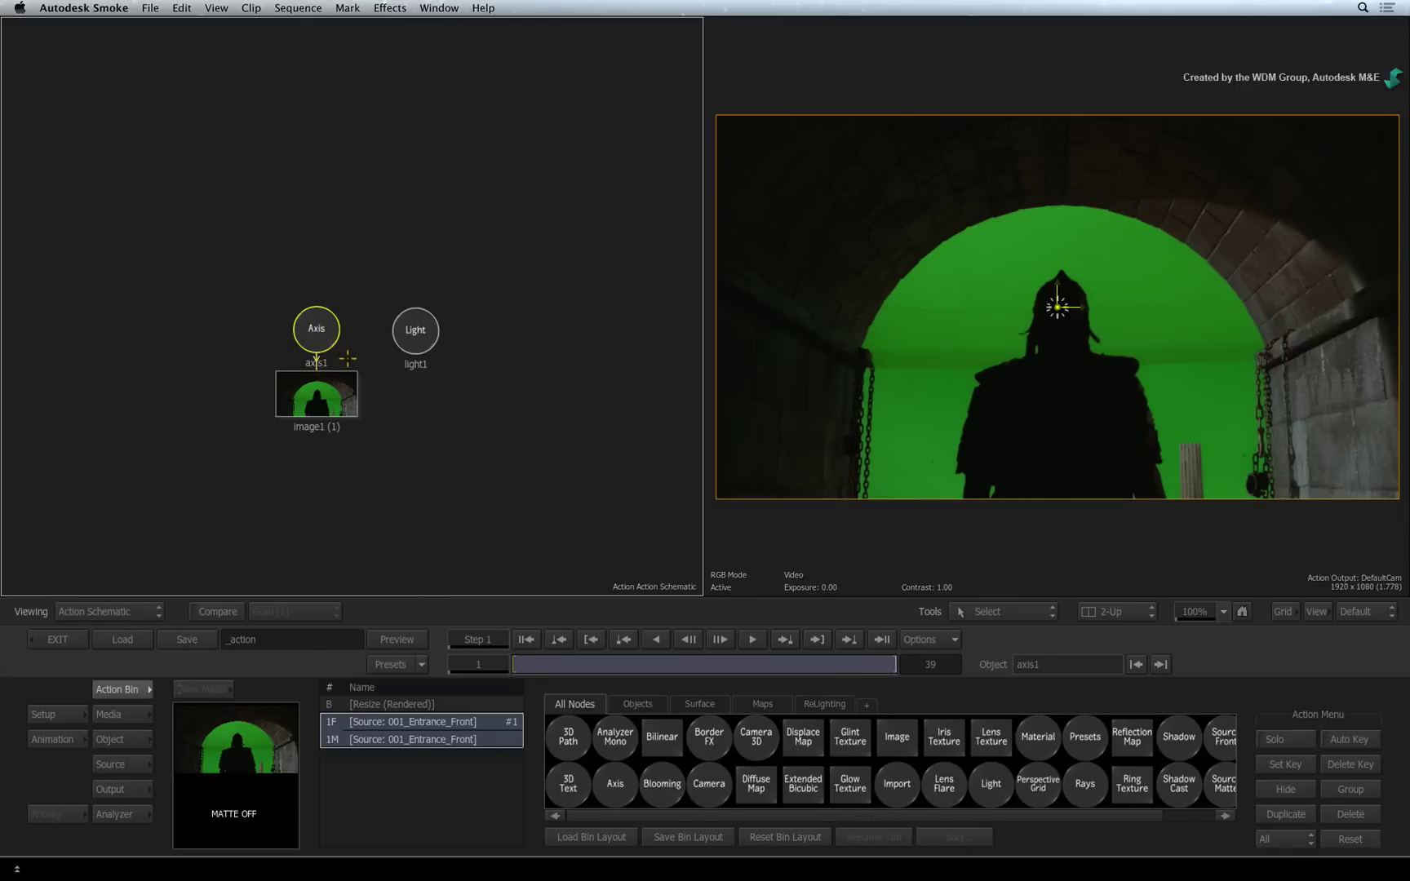
left_click(408, 335)
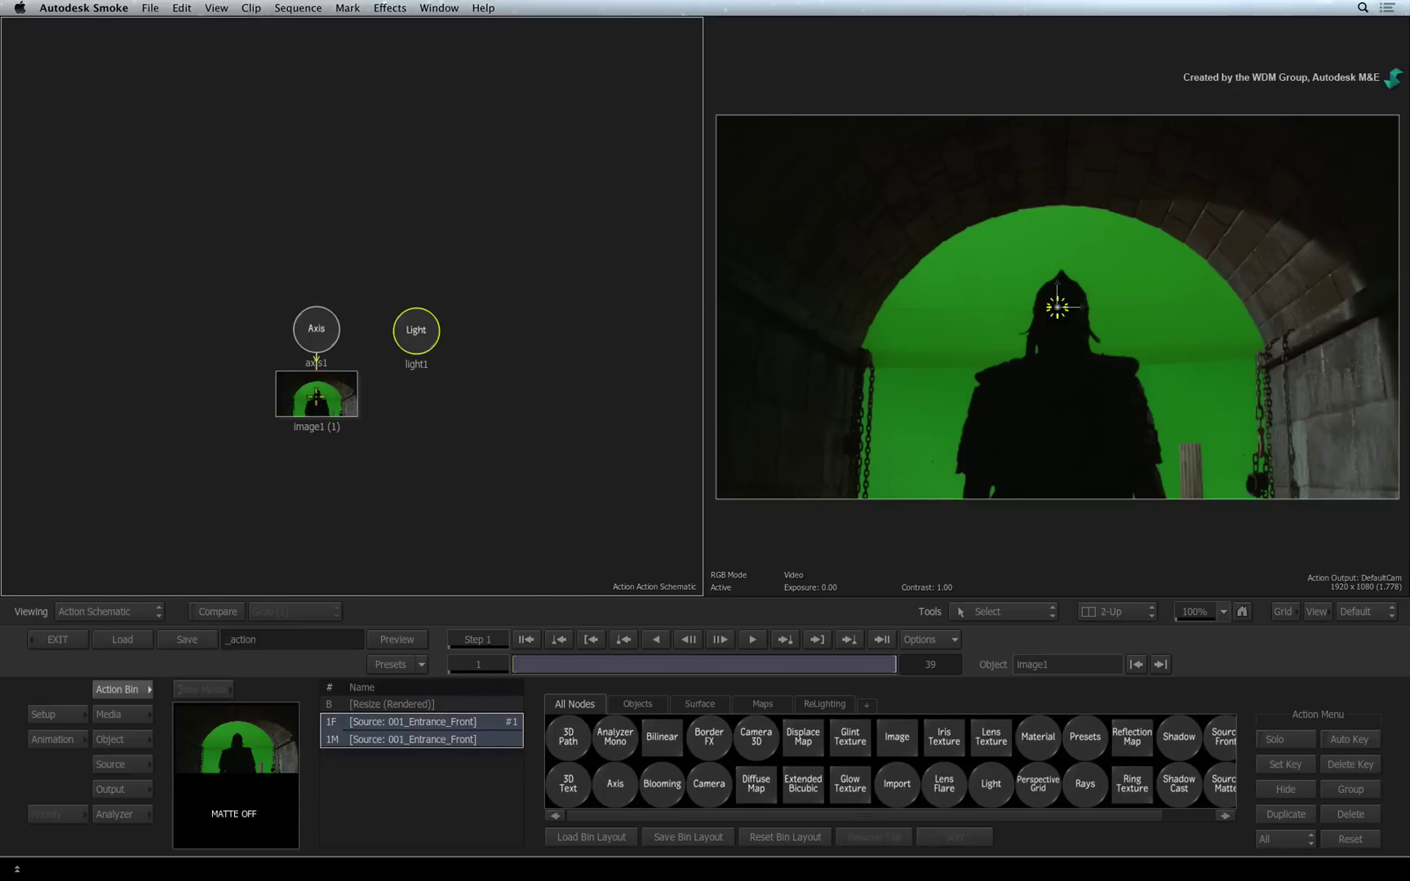
left_click(314, 400)
left_click_drag(316, 400, 323, 432)
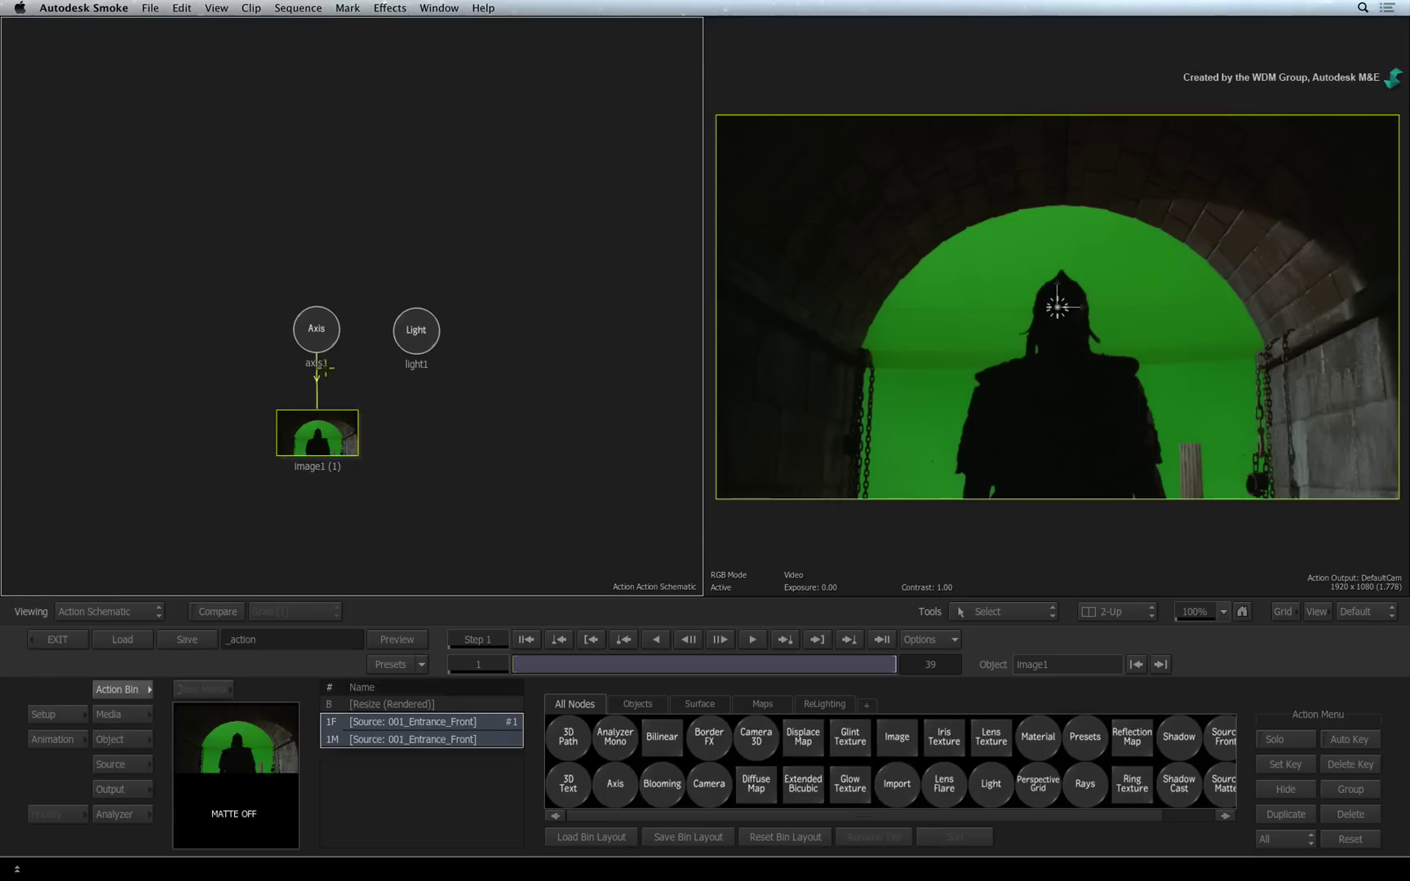
Nudge axis1 upward, break its link and relink image1 as its child.
left_click(319, 317)
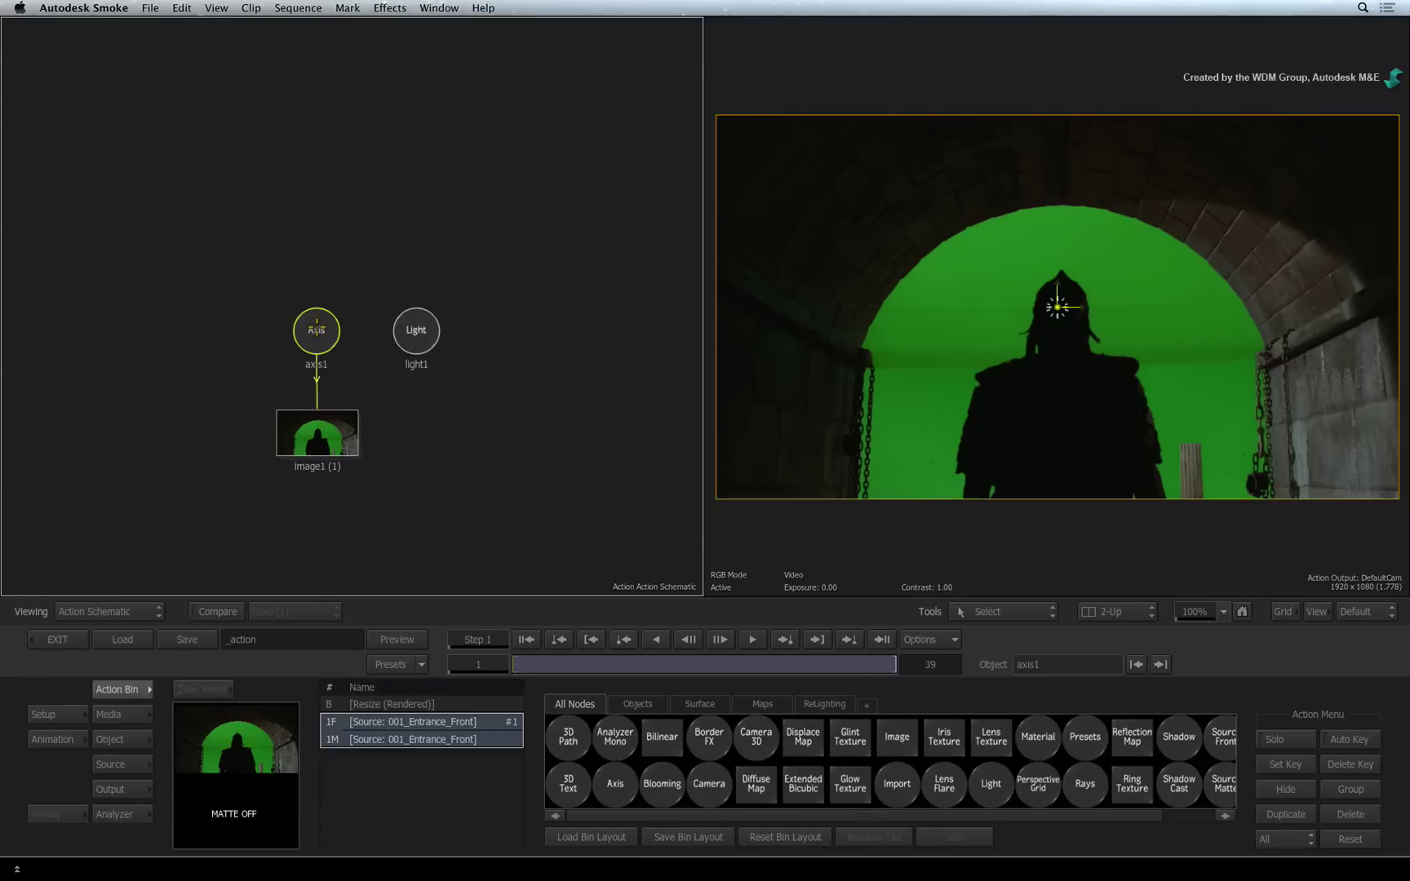
left_click_drag(317, 329, 317, 324)
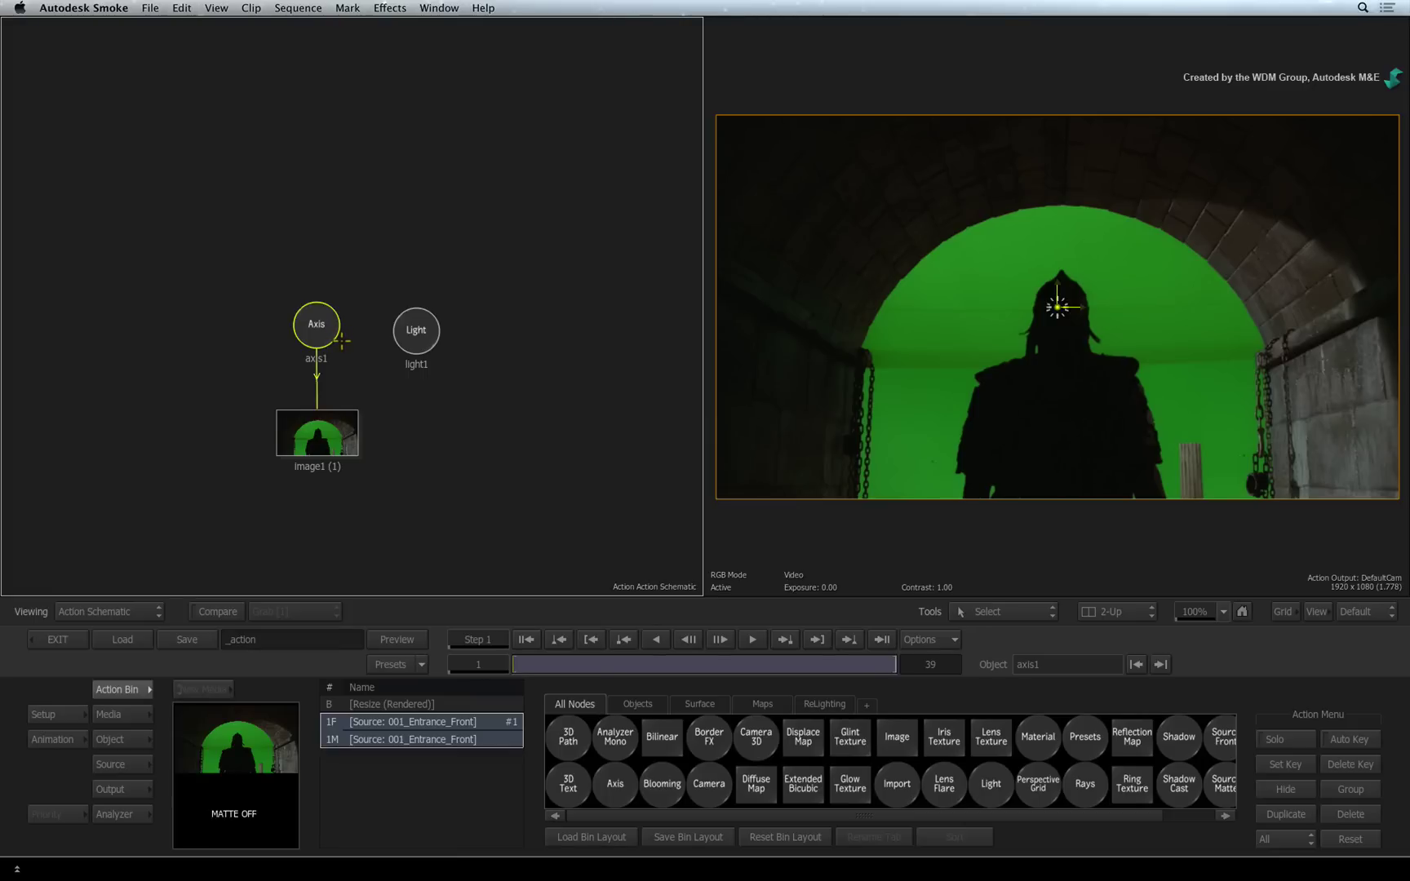
left_click_drag(312, 364, 365, 384)
left_click_drag(315, 349, 318, 420)
Scale the image surface to 89% on axis1 and move it up and right in frame.
double_click(316, 325)
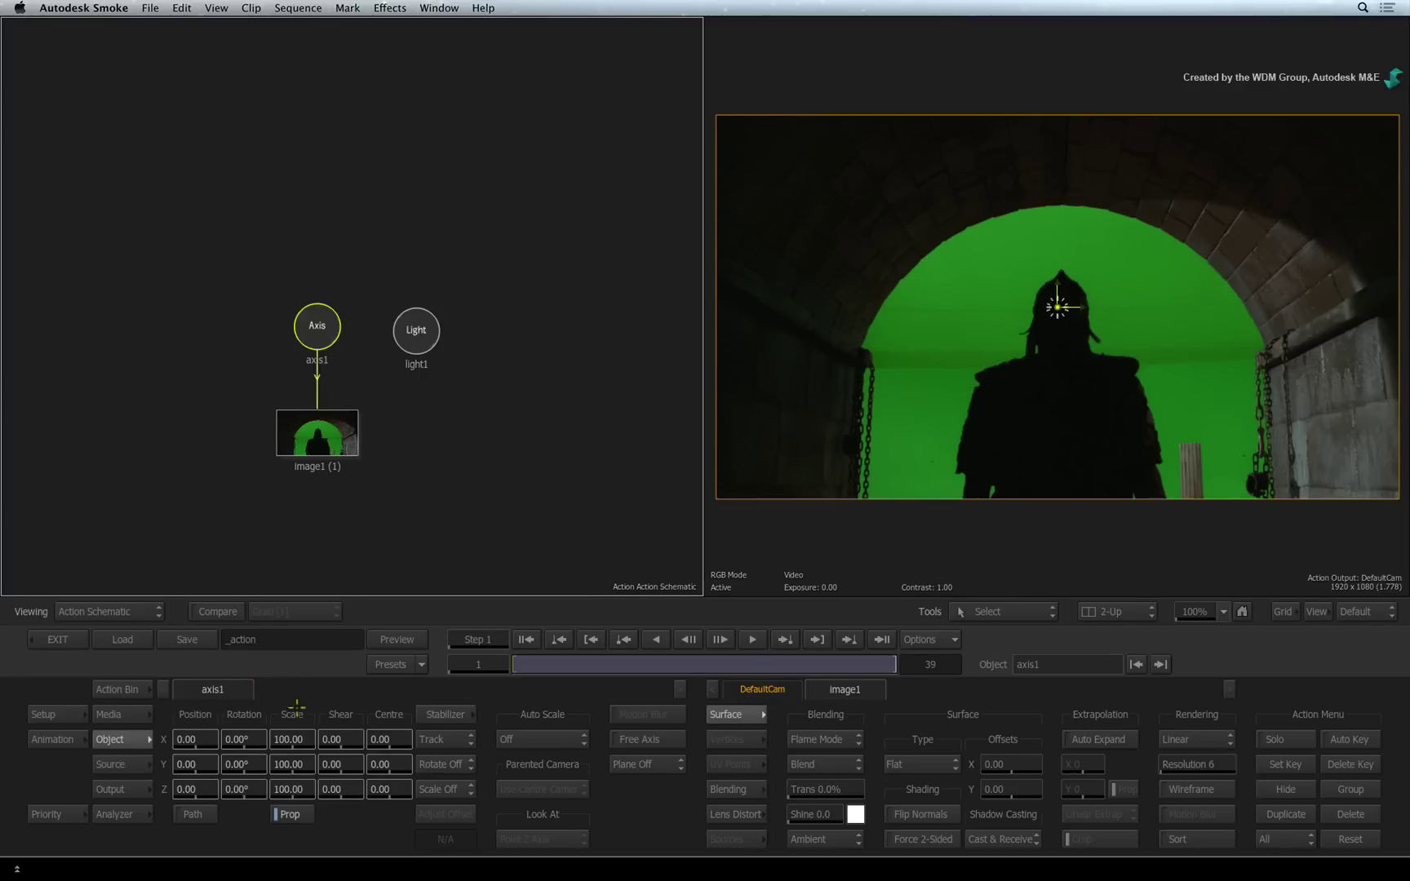
left_click_drag(295, 739, 276, 768)
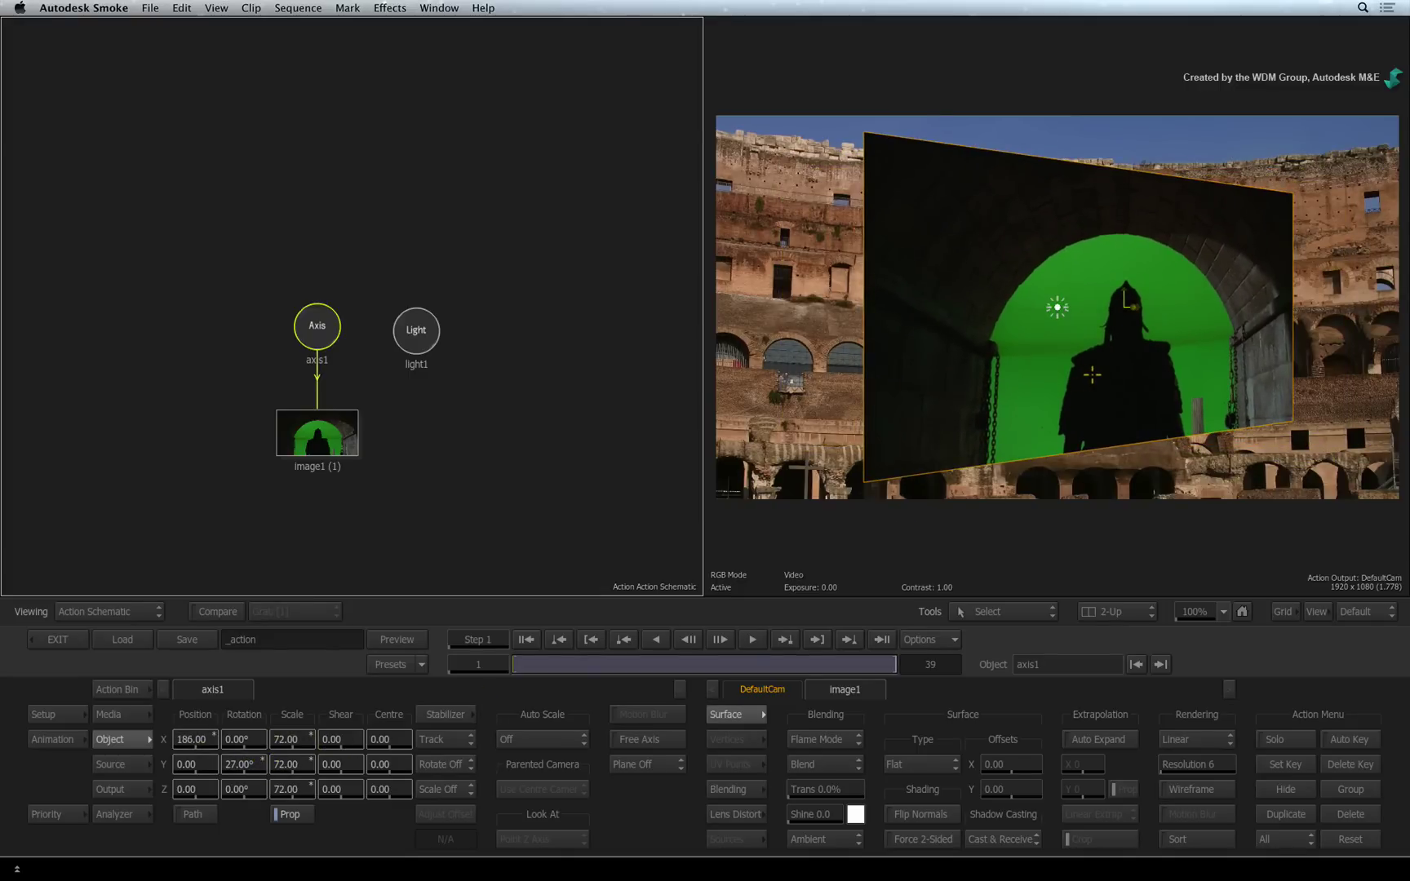
key("shift+m")
left_click_drag(1124, 294, 1055, 359)
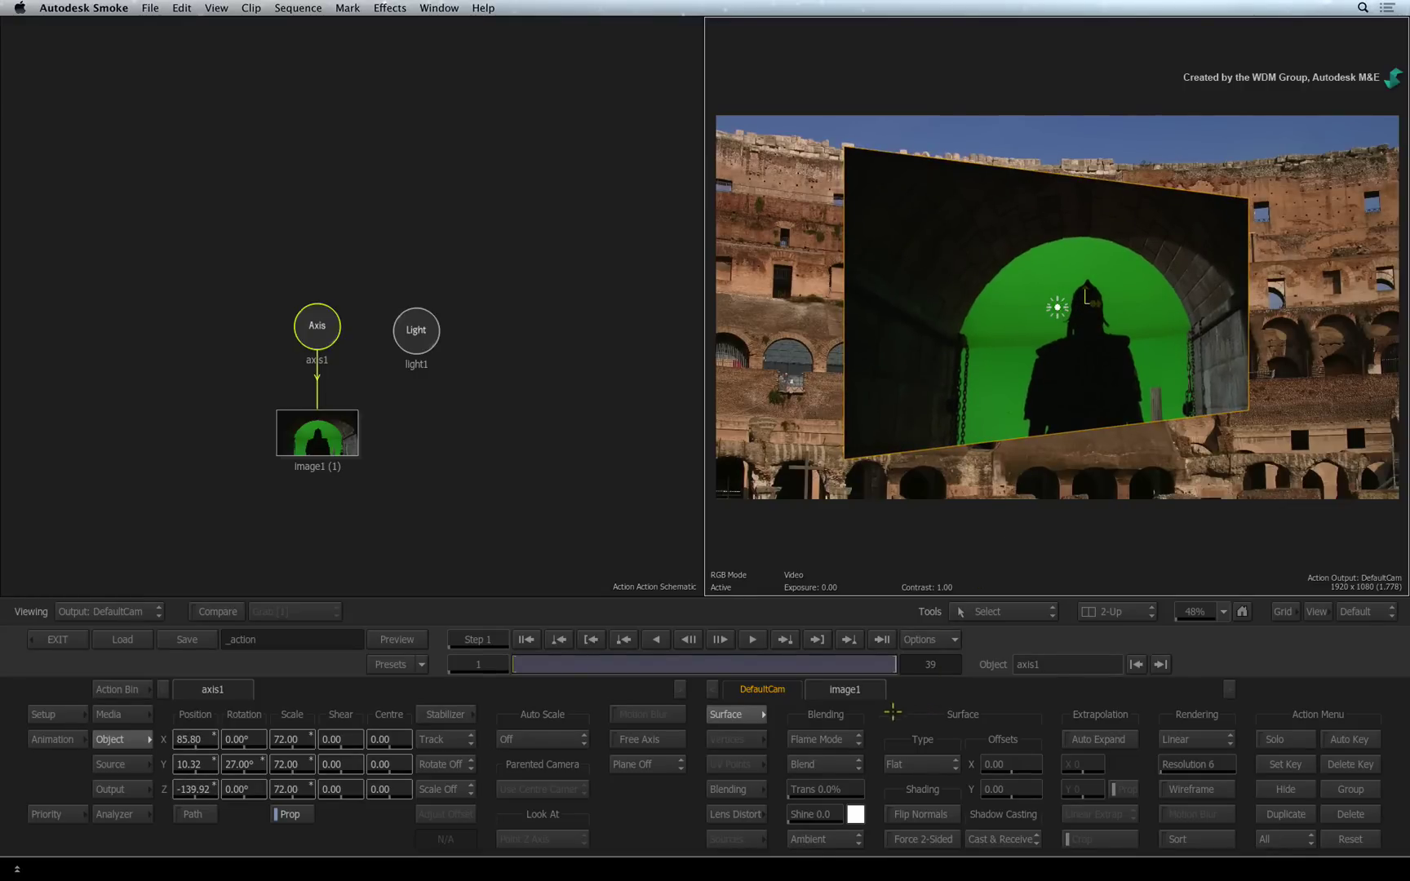
Set Blending to Blend, Rotation Y to -51° and Position Z to -380.92.
left_click(844, 764)
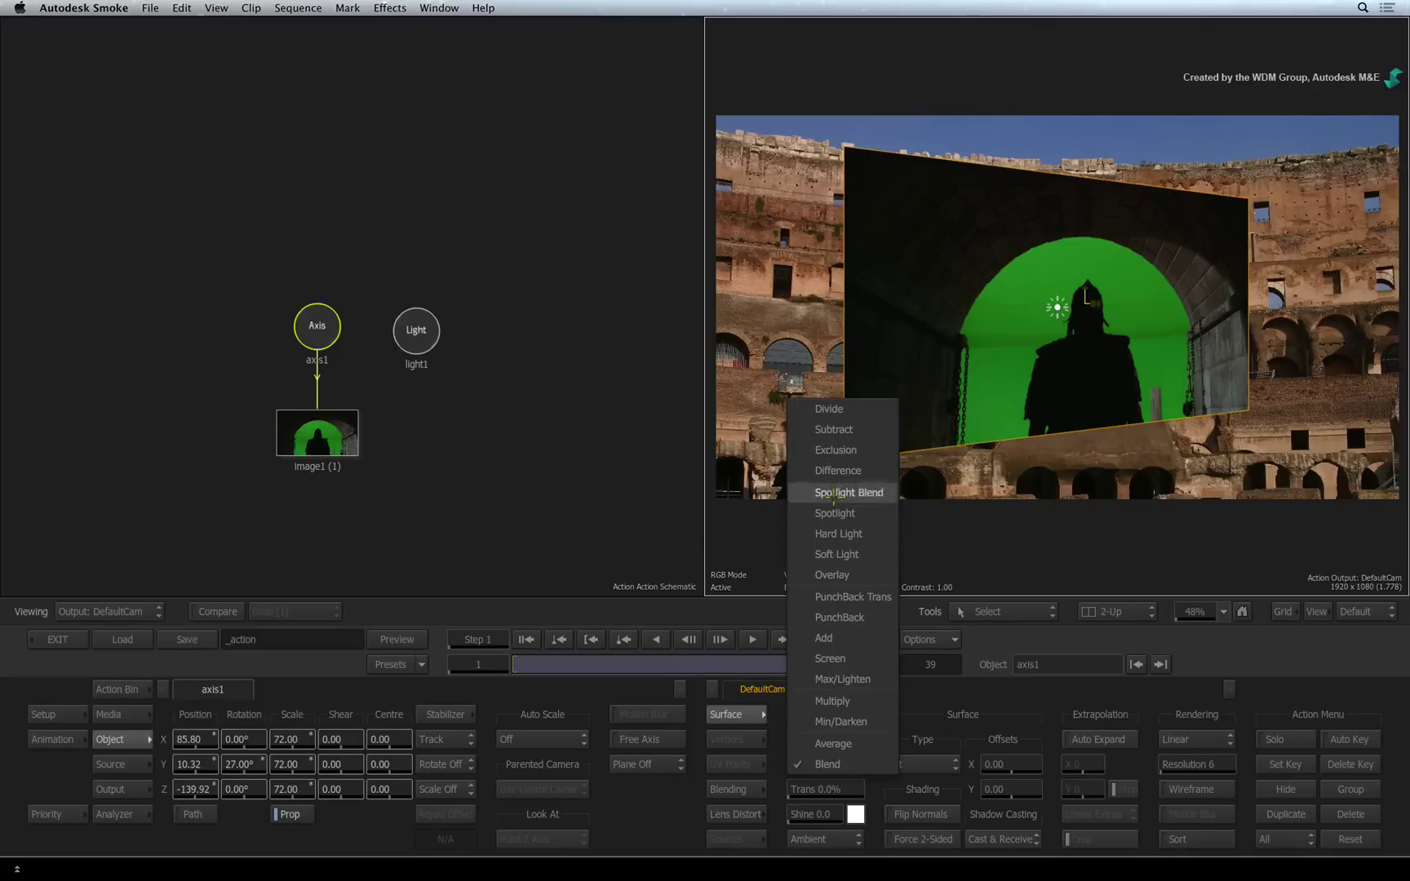
left_click(853, 657)
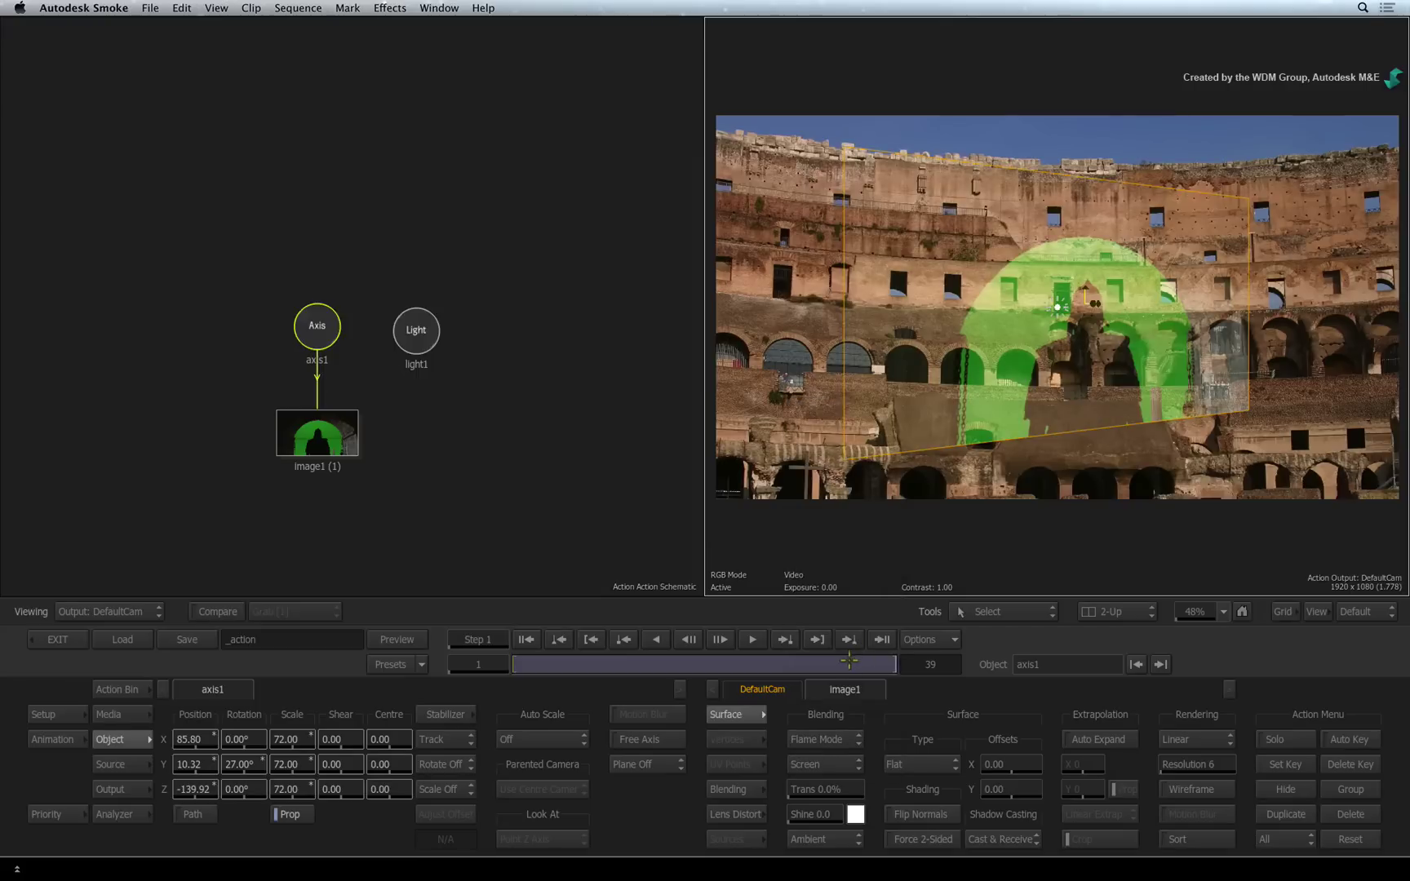
left_click(841, 767)
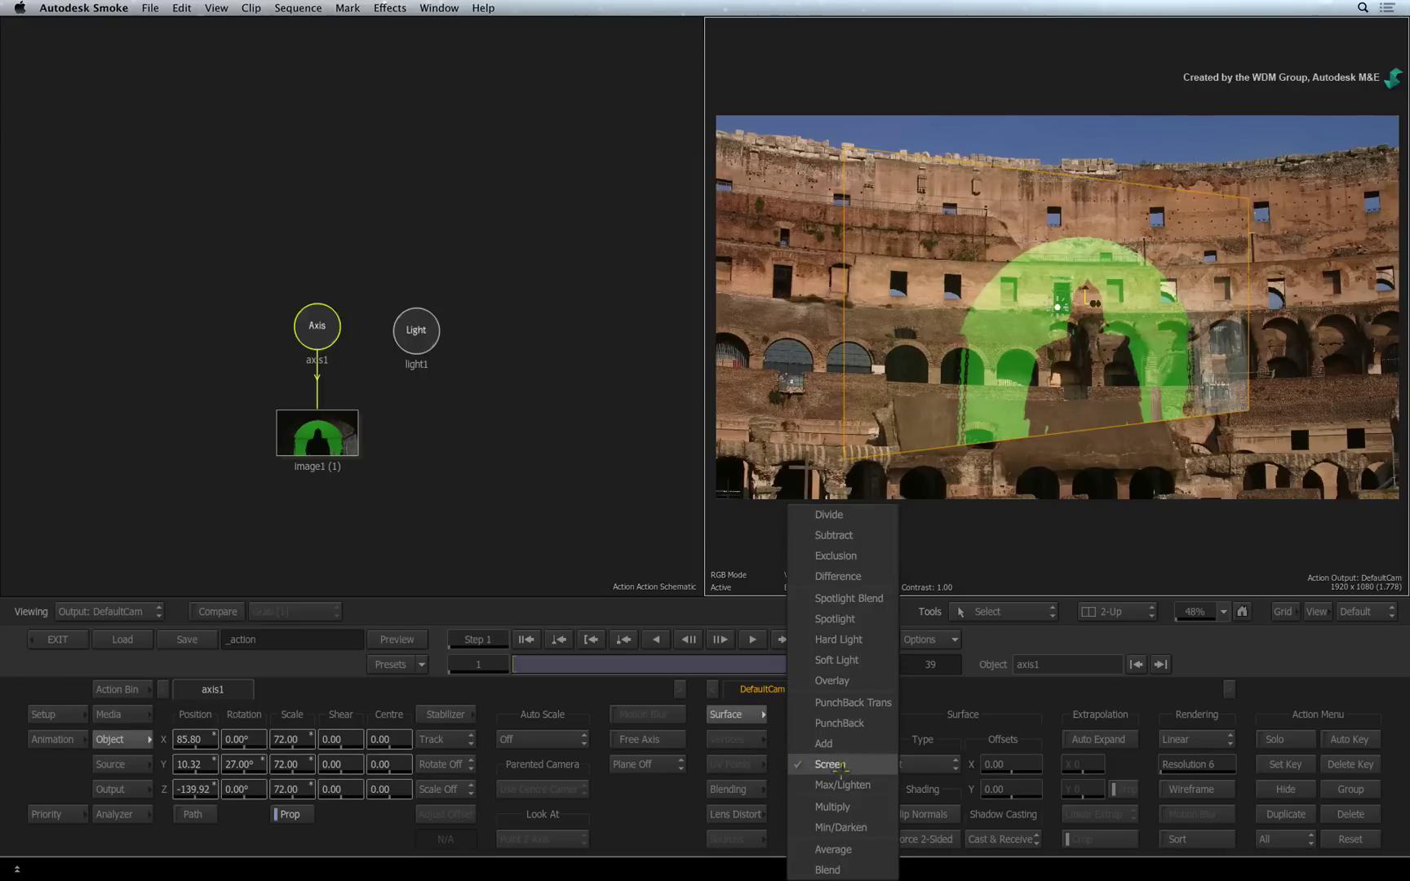
left_click(834, 869)
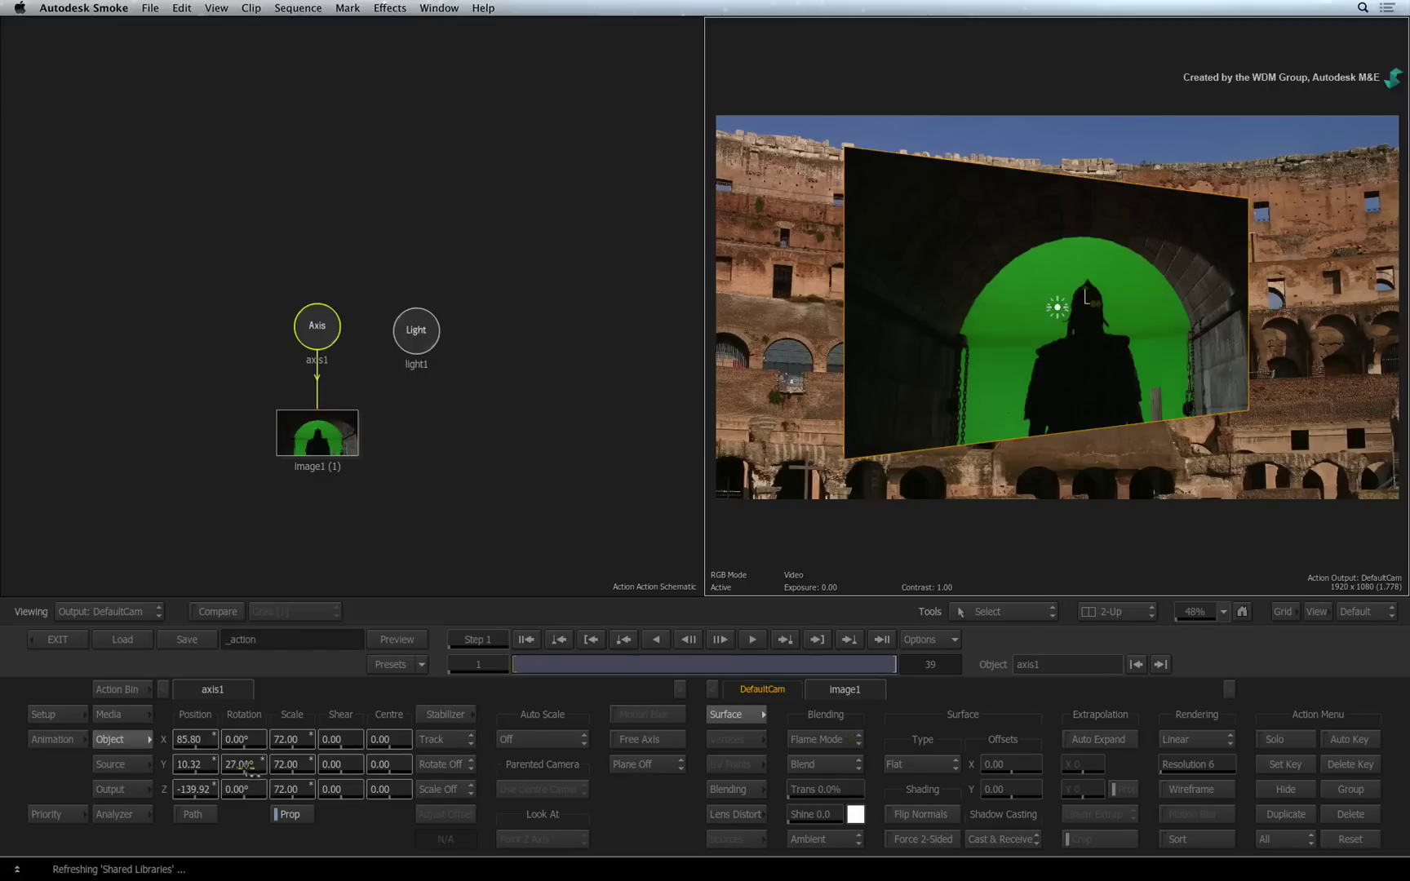
left_click_drag(244, 764, 195, 765)
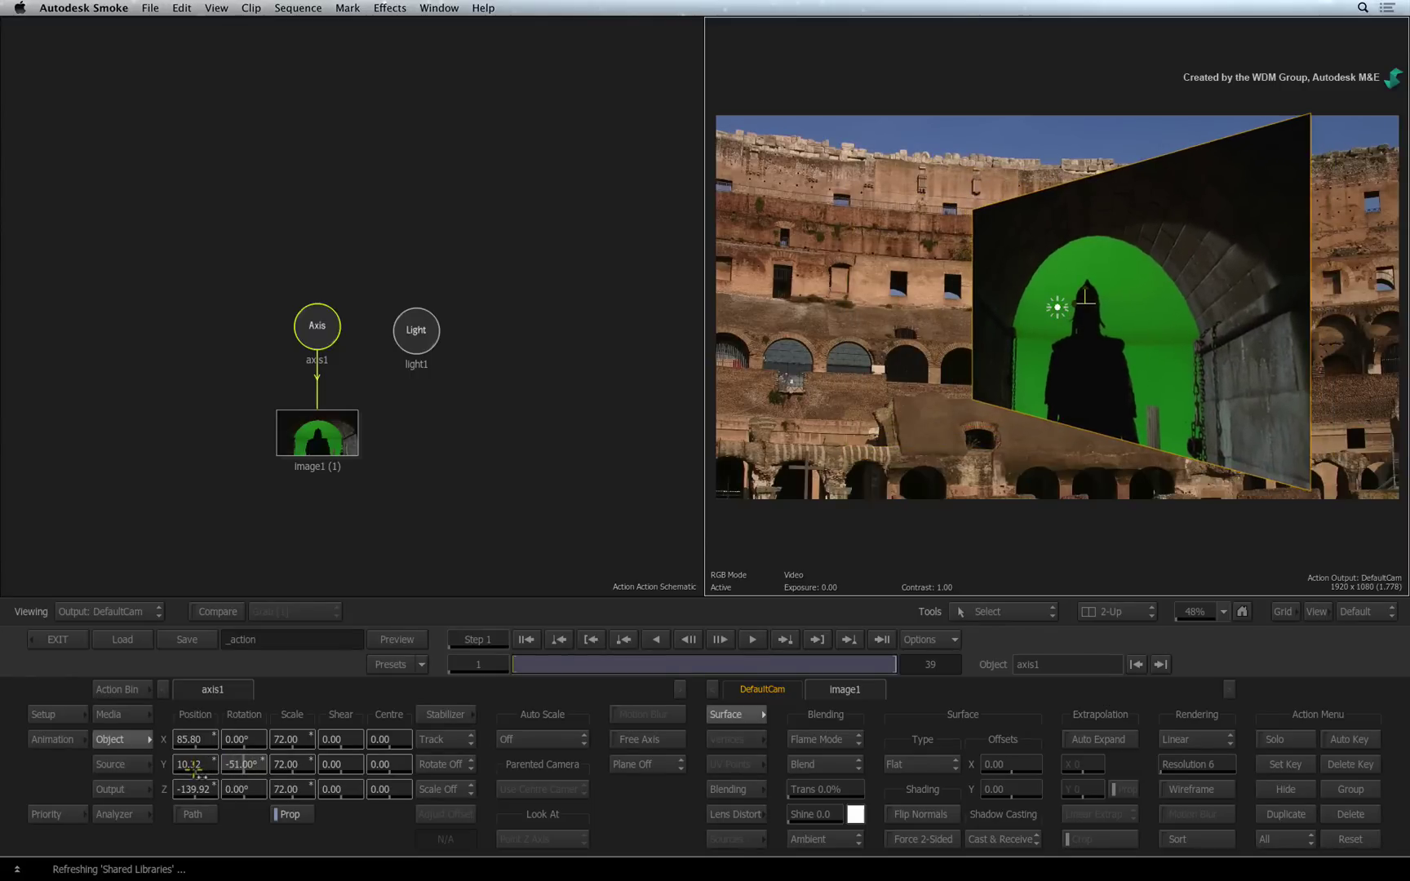
left_click_drag(188, 789, 147, 789)
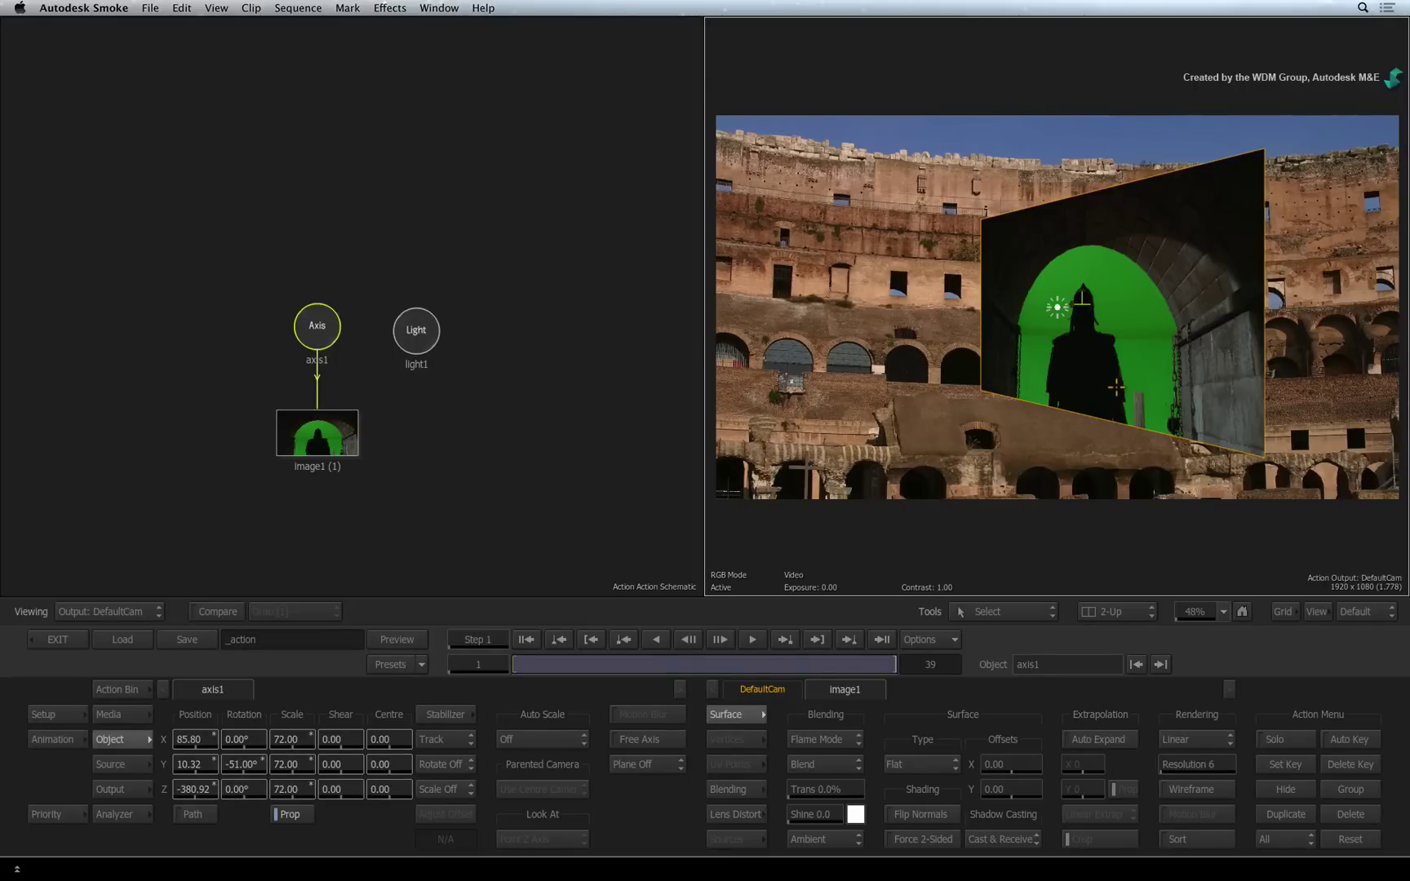
Try a Bilinear surface with a corner warp, then undo the warp.
left_click(947, 764)
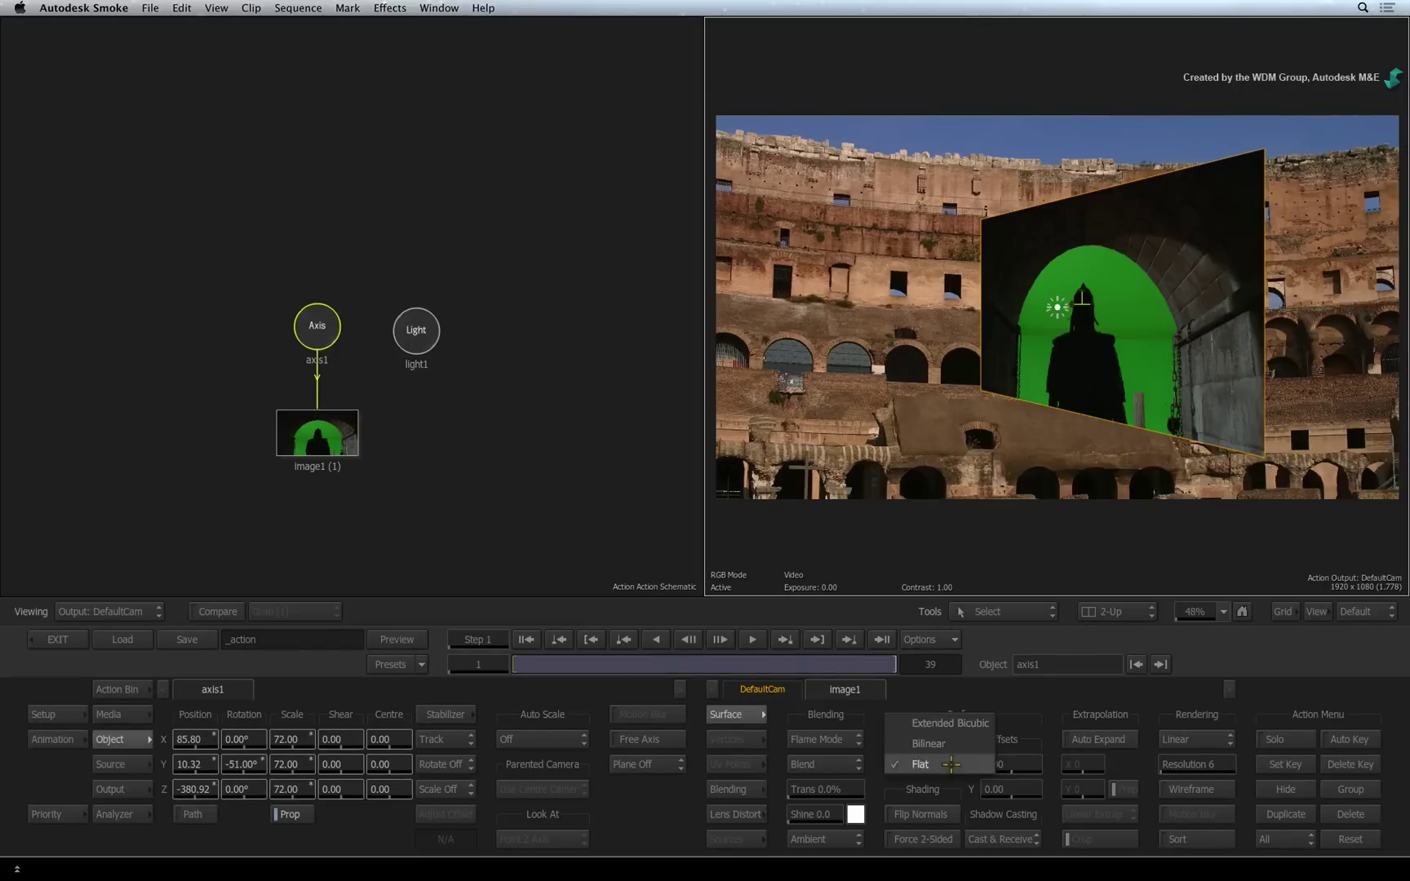
left_click(892, 741)
left_click_drag(981, 391, 855, 315)
key("ctrl+z")
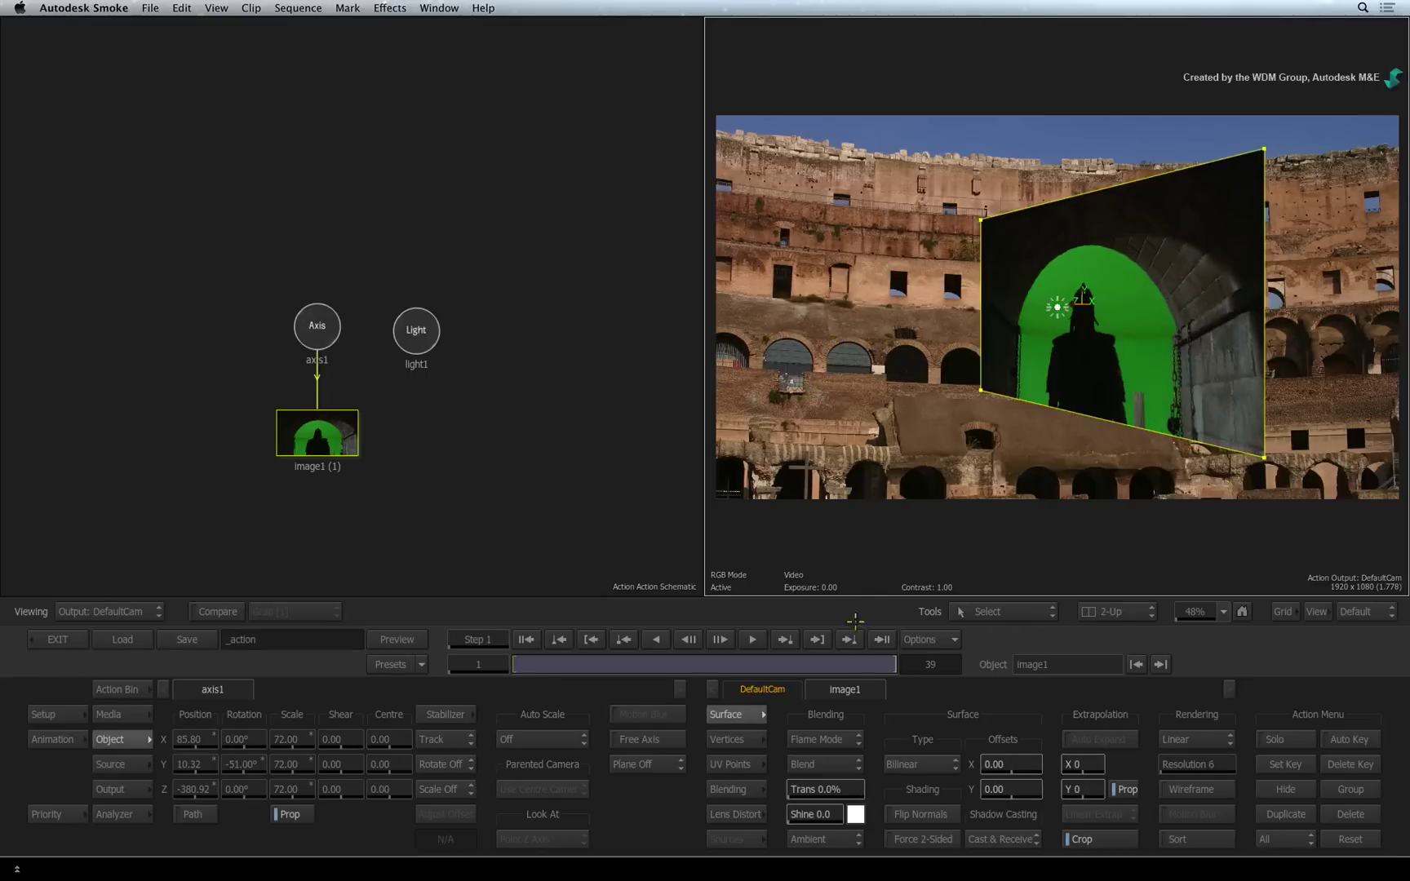
Set the surface Type to Extended Bicubic and bend its bottom edge with the tangent handles.
left_click(904, 762)
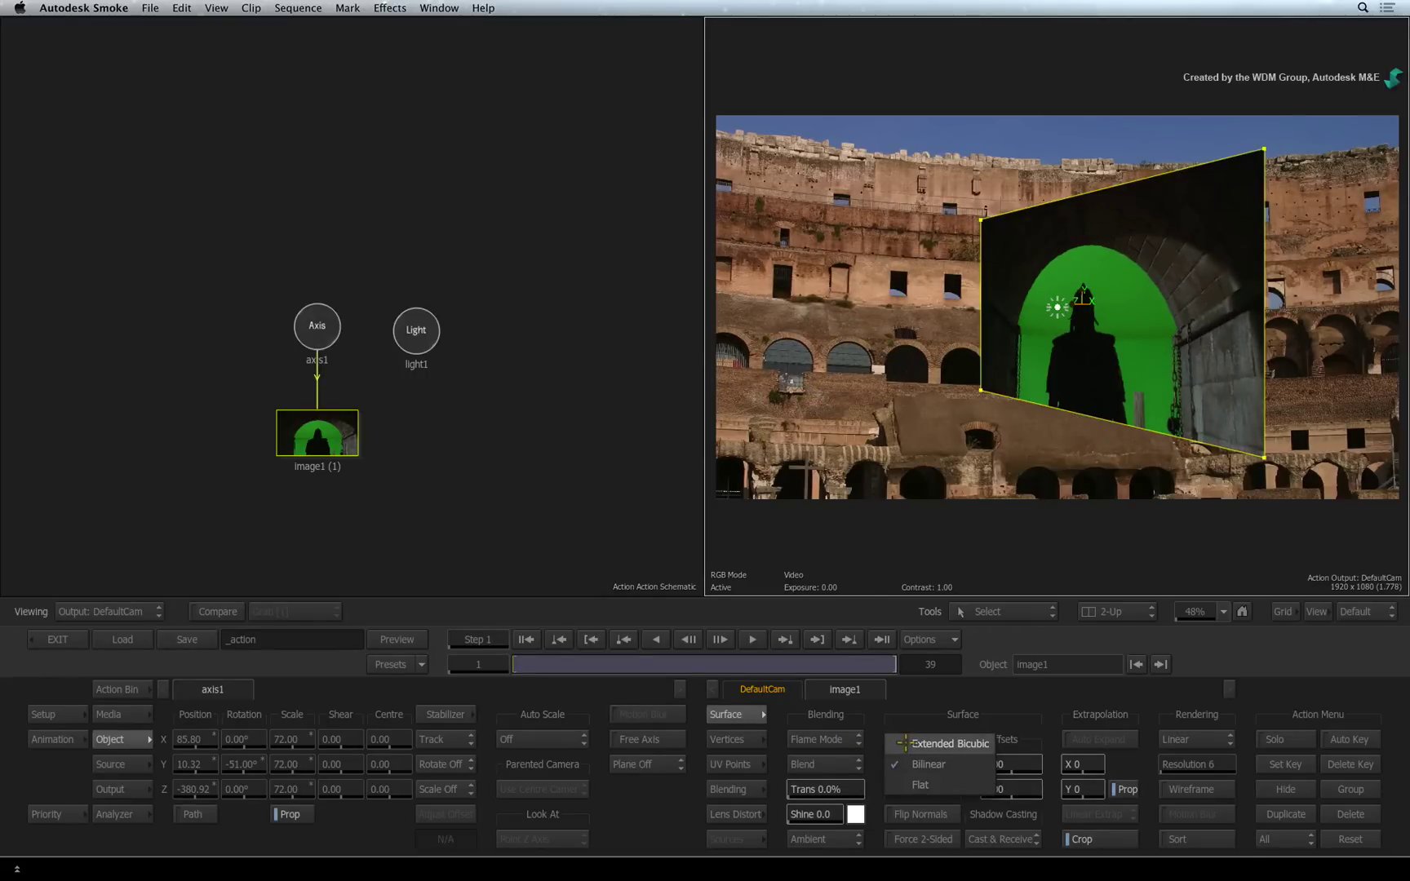
left_click(898, 742)
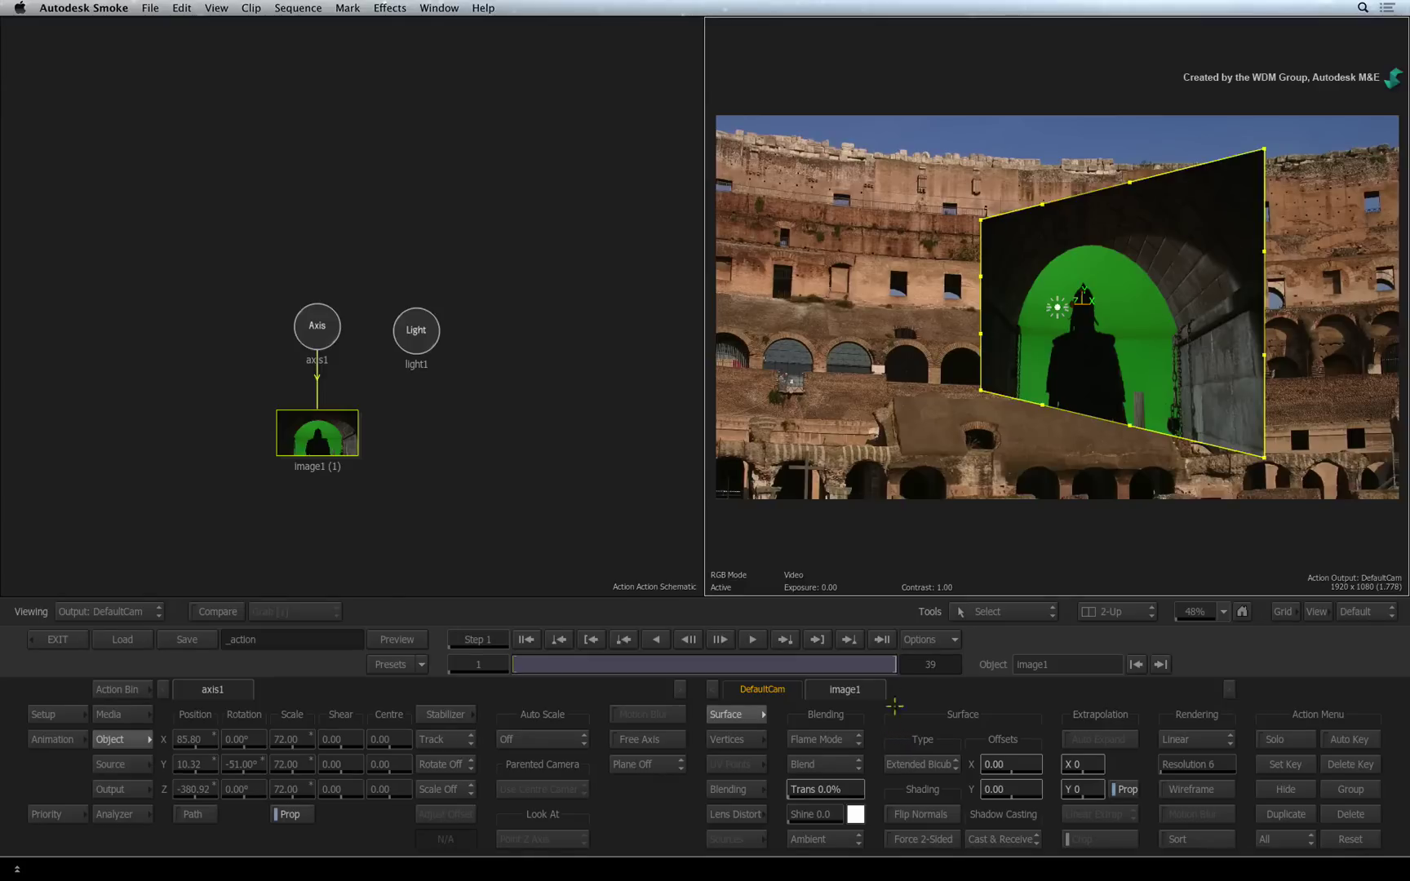
left_click_drag(1042, 400, 713, 502)
left_click_drag(1131, 426, 1165, 412)
left_click_drag(714, 501, 882, 471)
left_click_drag(1165, 412, 1294, 336)
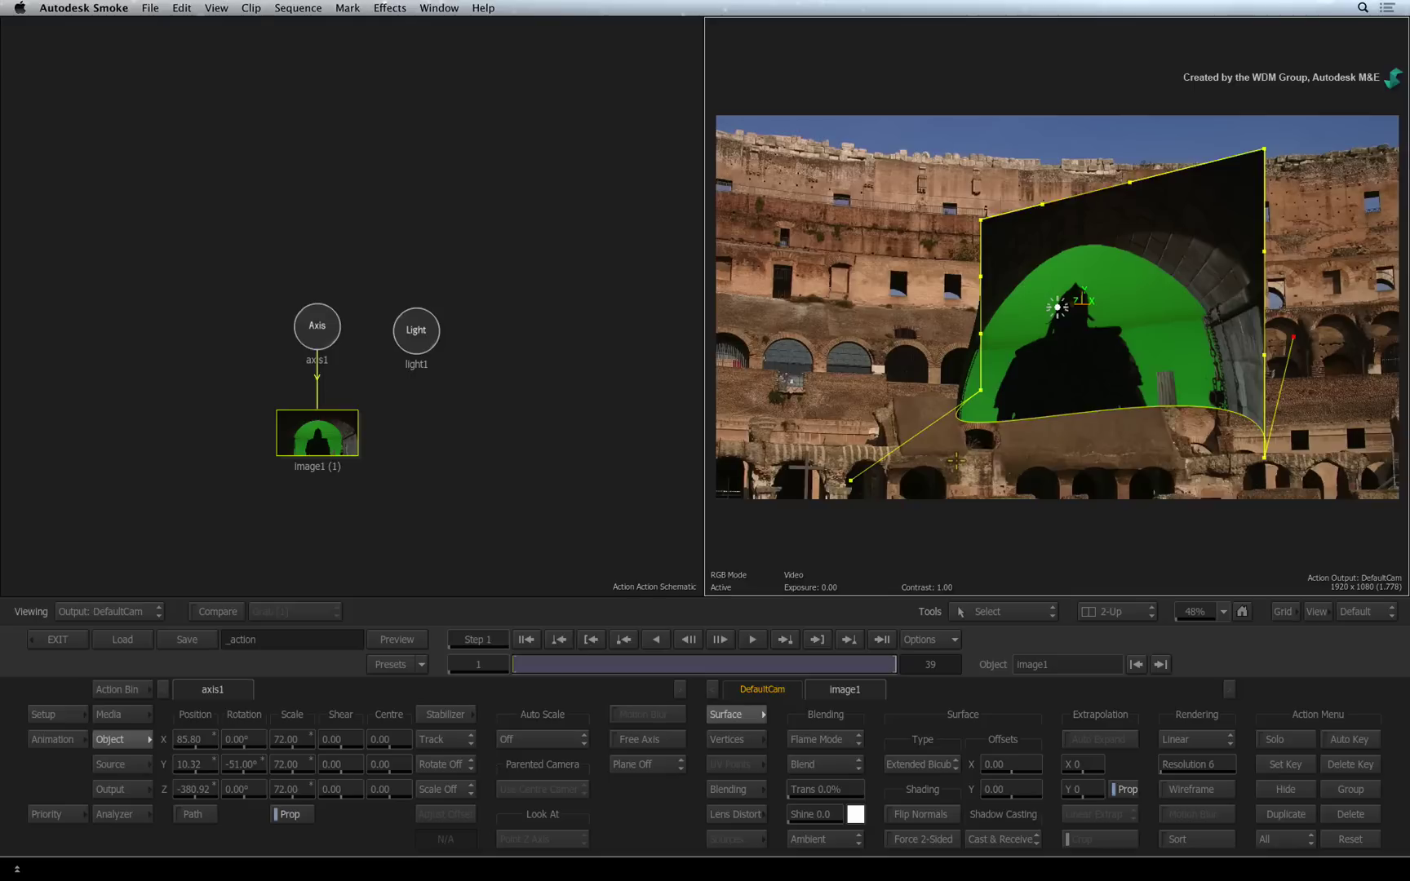
Subdivide the image surface twice and offset several vertices in Z.
left_click(729, 740)
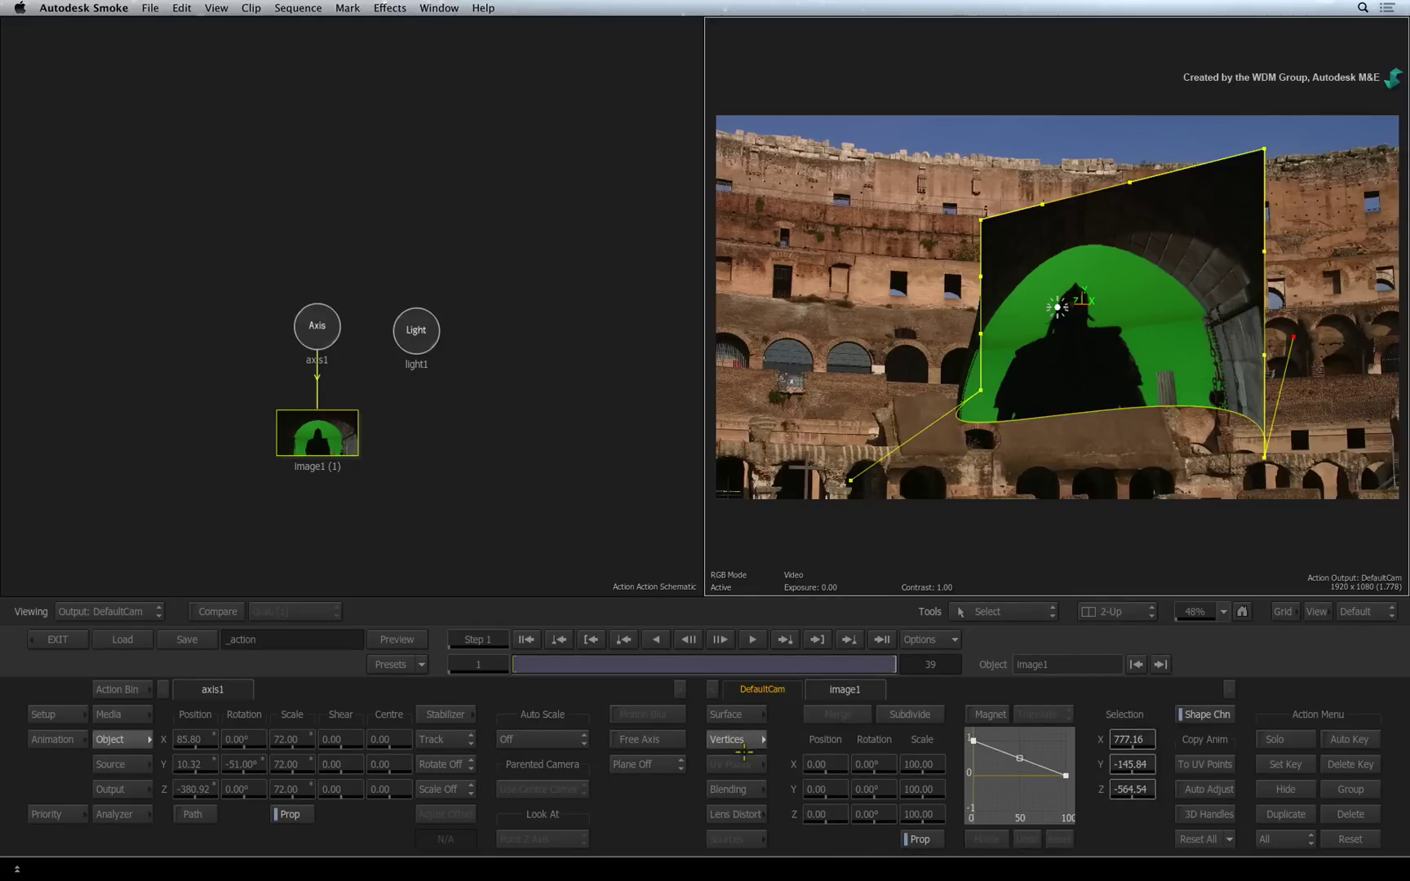
left_click(916, 716)
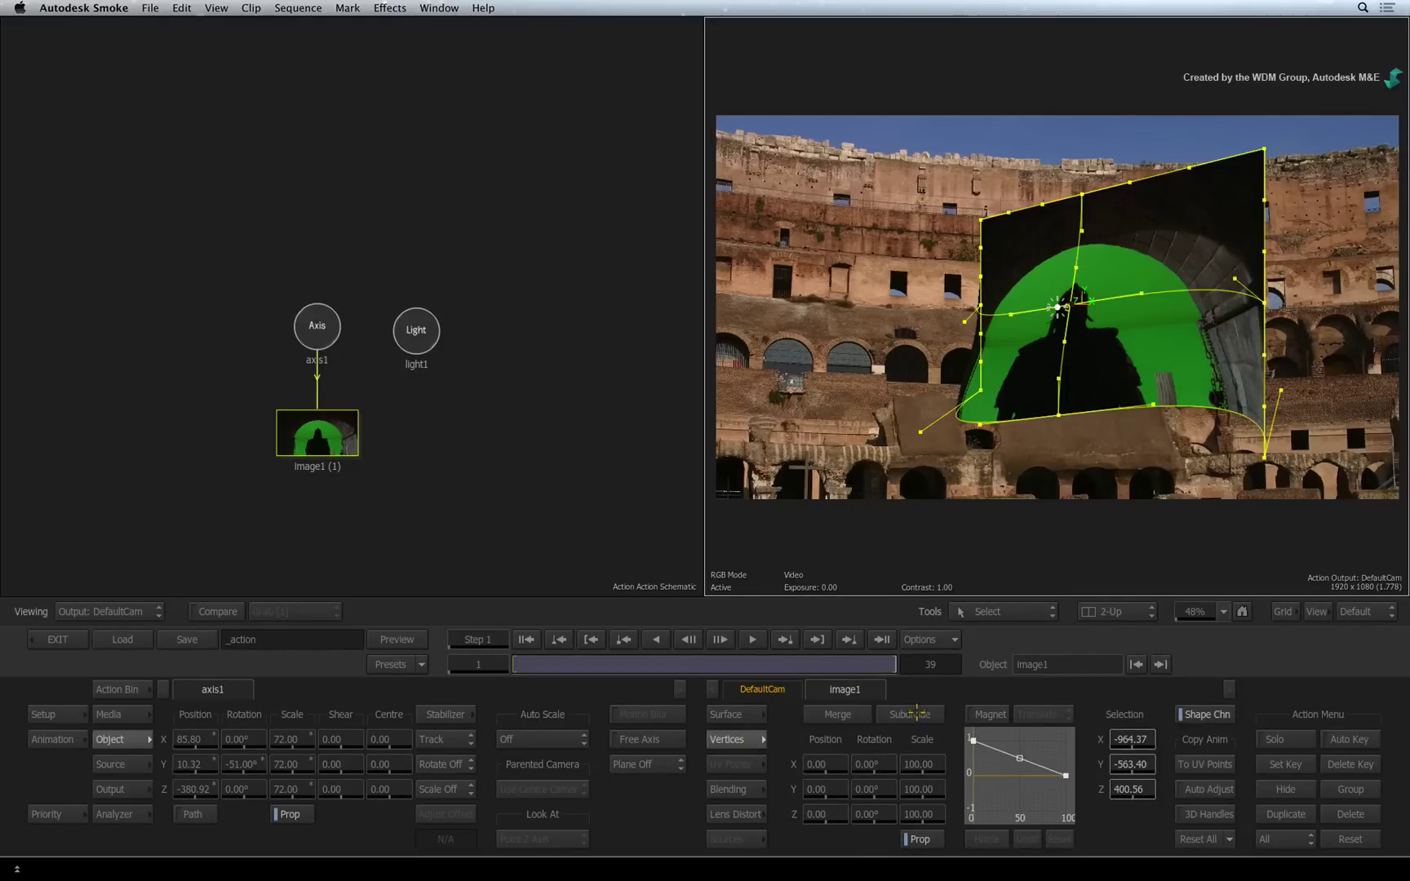
left_click(916, 712)
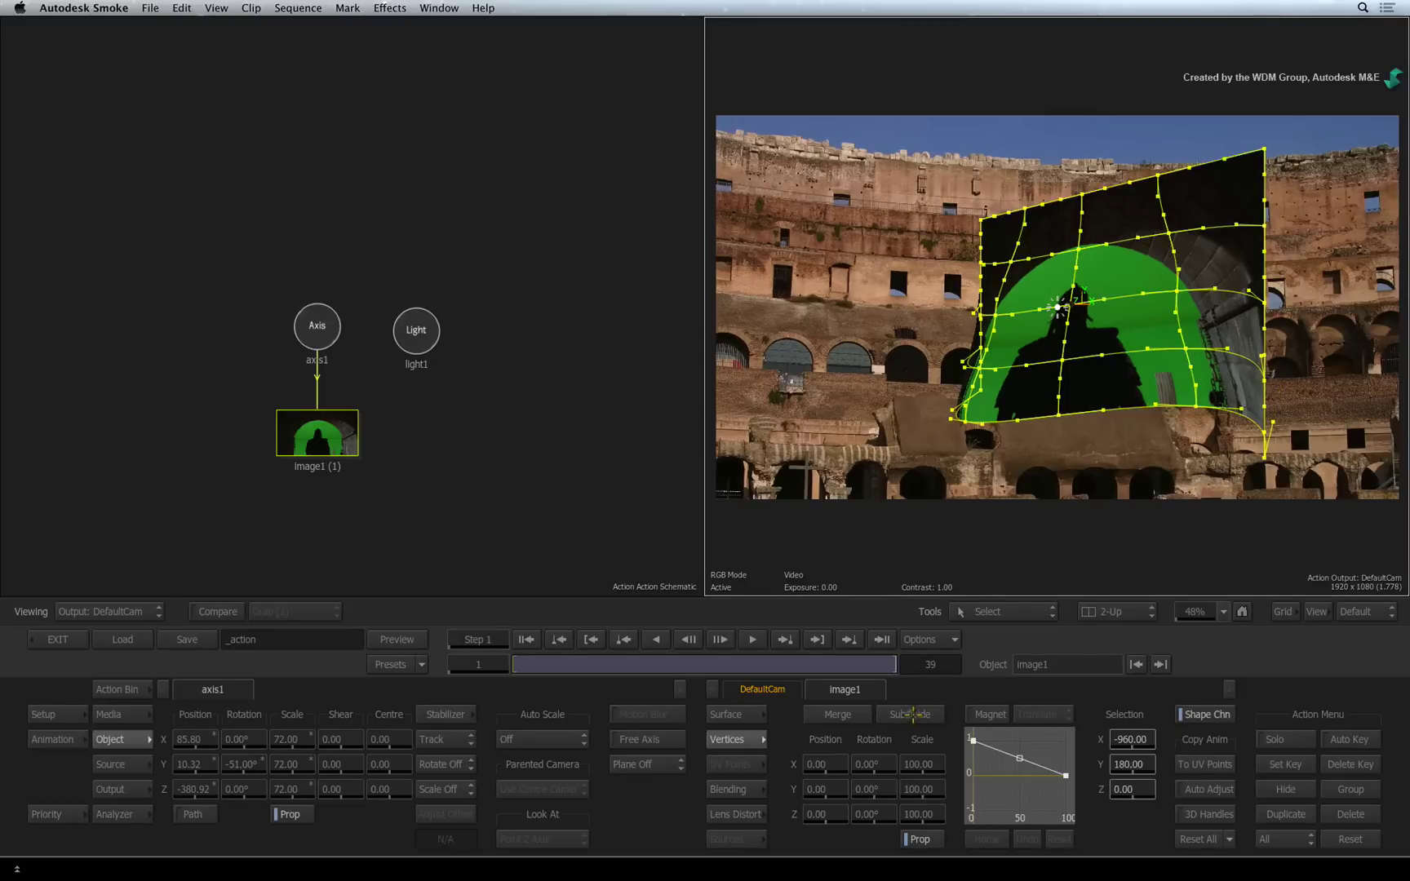
mouse_move(1060, 351)
left_mouse_down()
mouse_move(1034, 339)
mouse_move(1047, 360)
left_mouse_up()
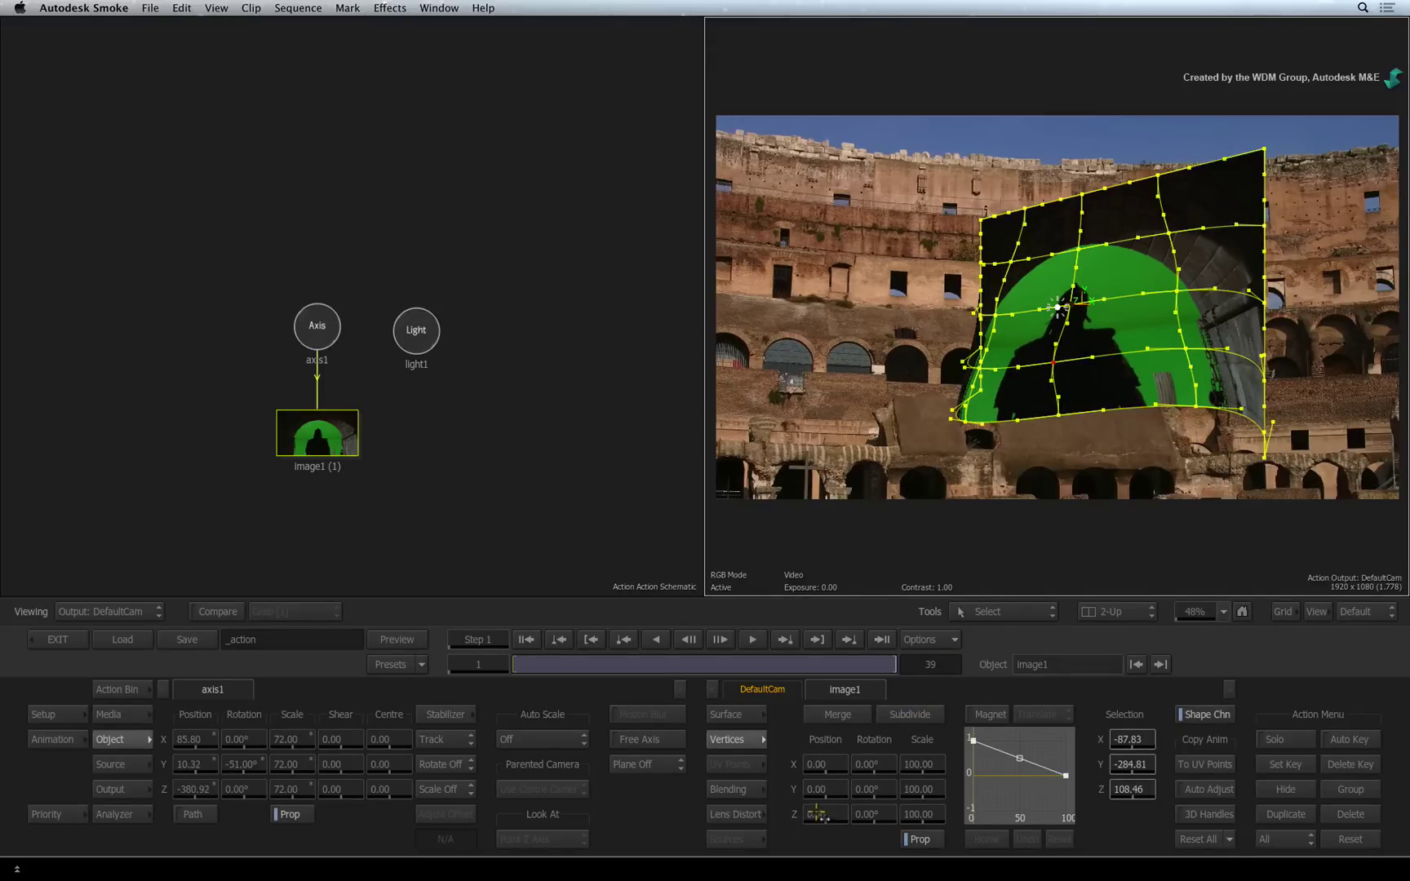
left_click_drag(821, 814, 988, 775)
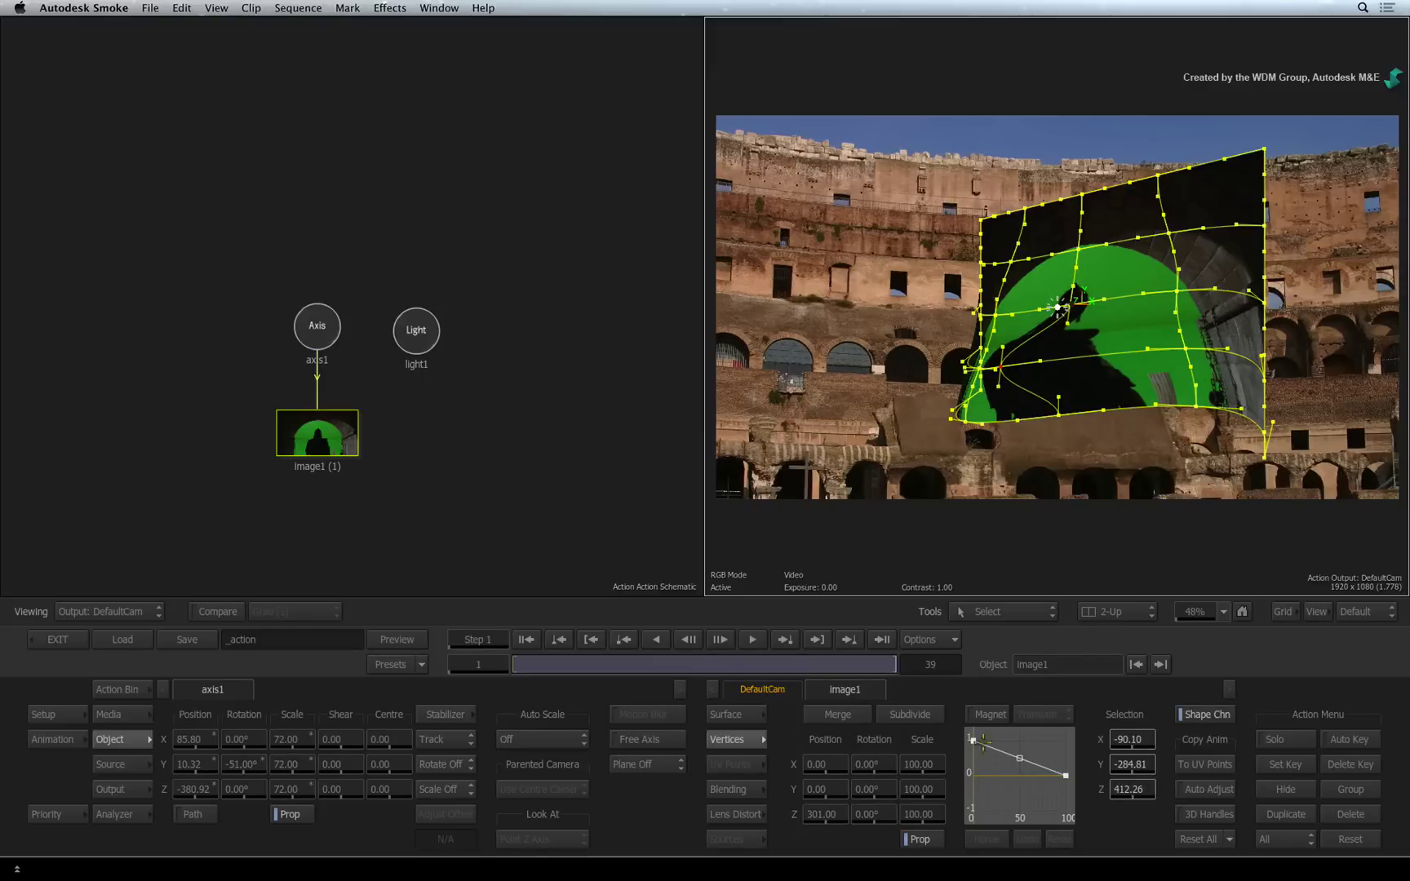
left_click(1169, 235)
left_click_drag(830, 810, 677, 816)
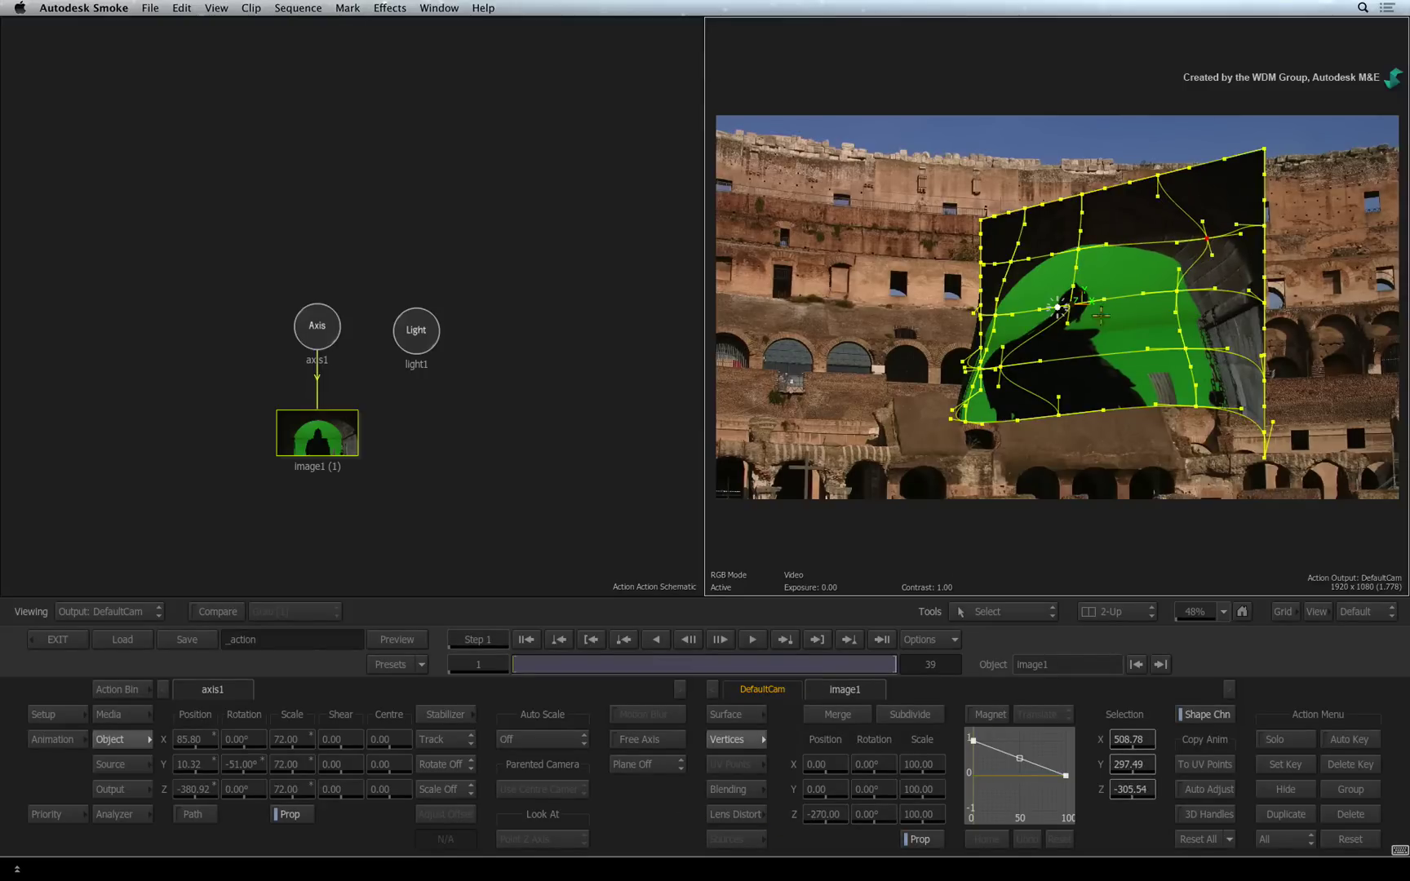
left_click(981, 262)
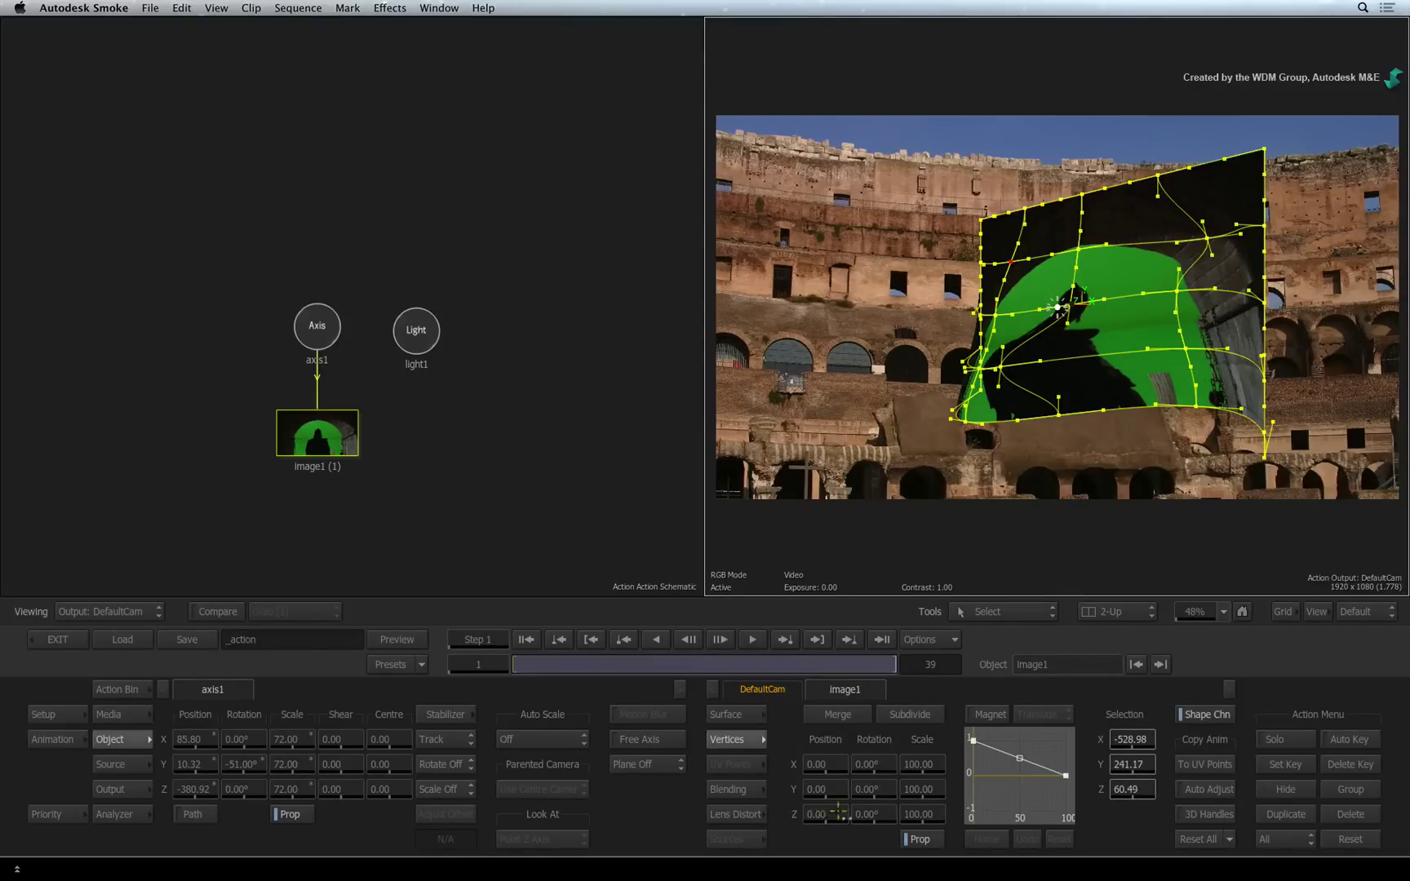
left_click_drag(831, 814, 951, 789)
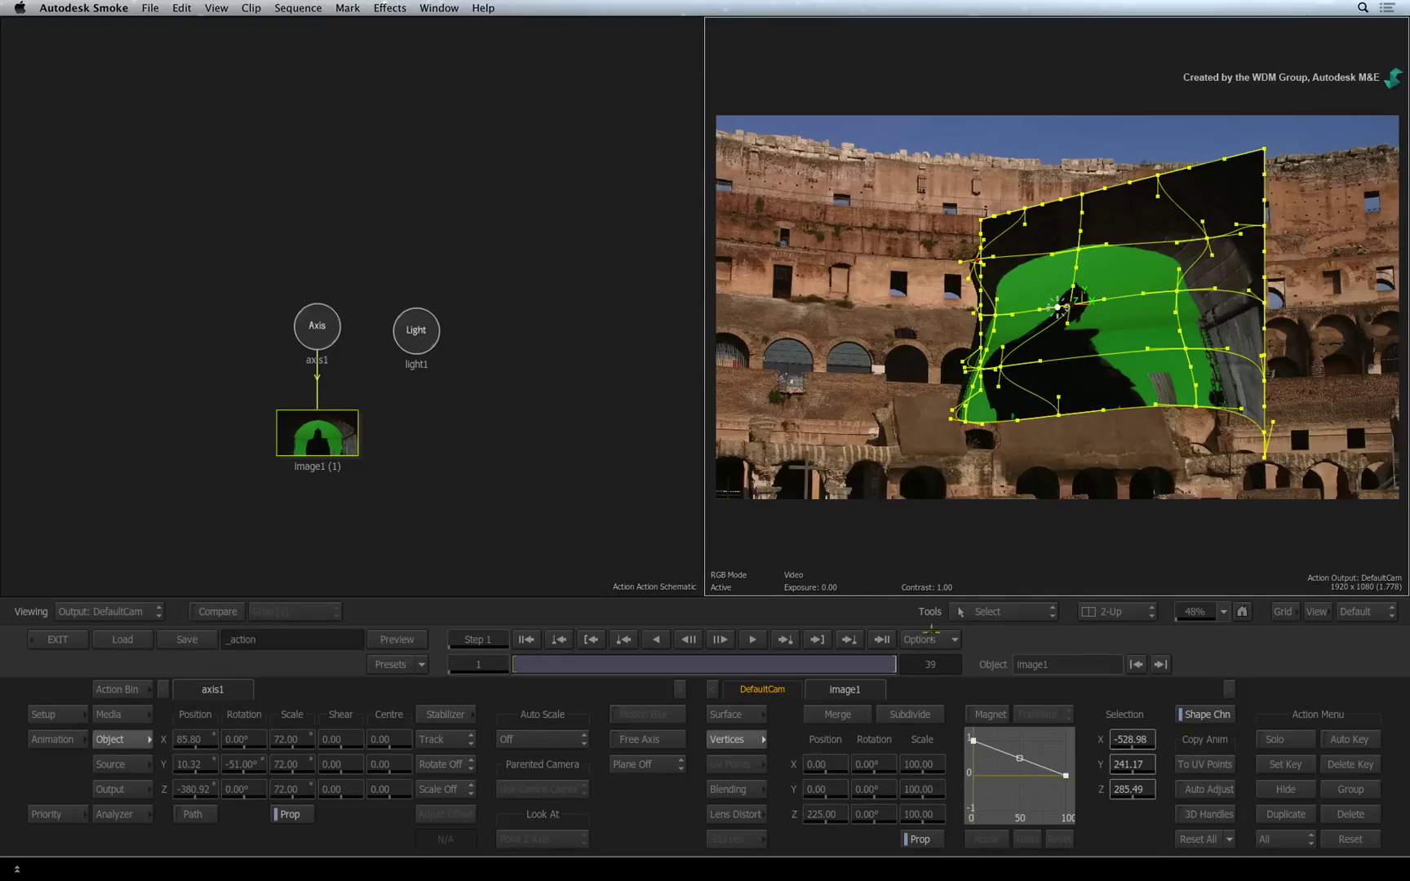
Merge the mesh back down twice and set the surface Type to Flat.
left_click(838, 716)
left_click(838, 716)
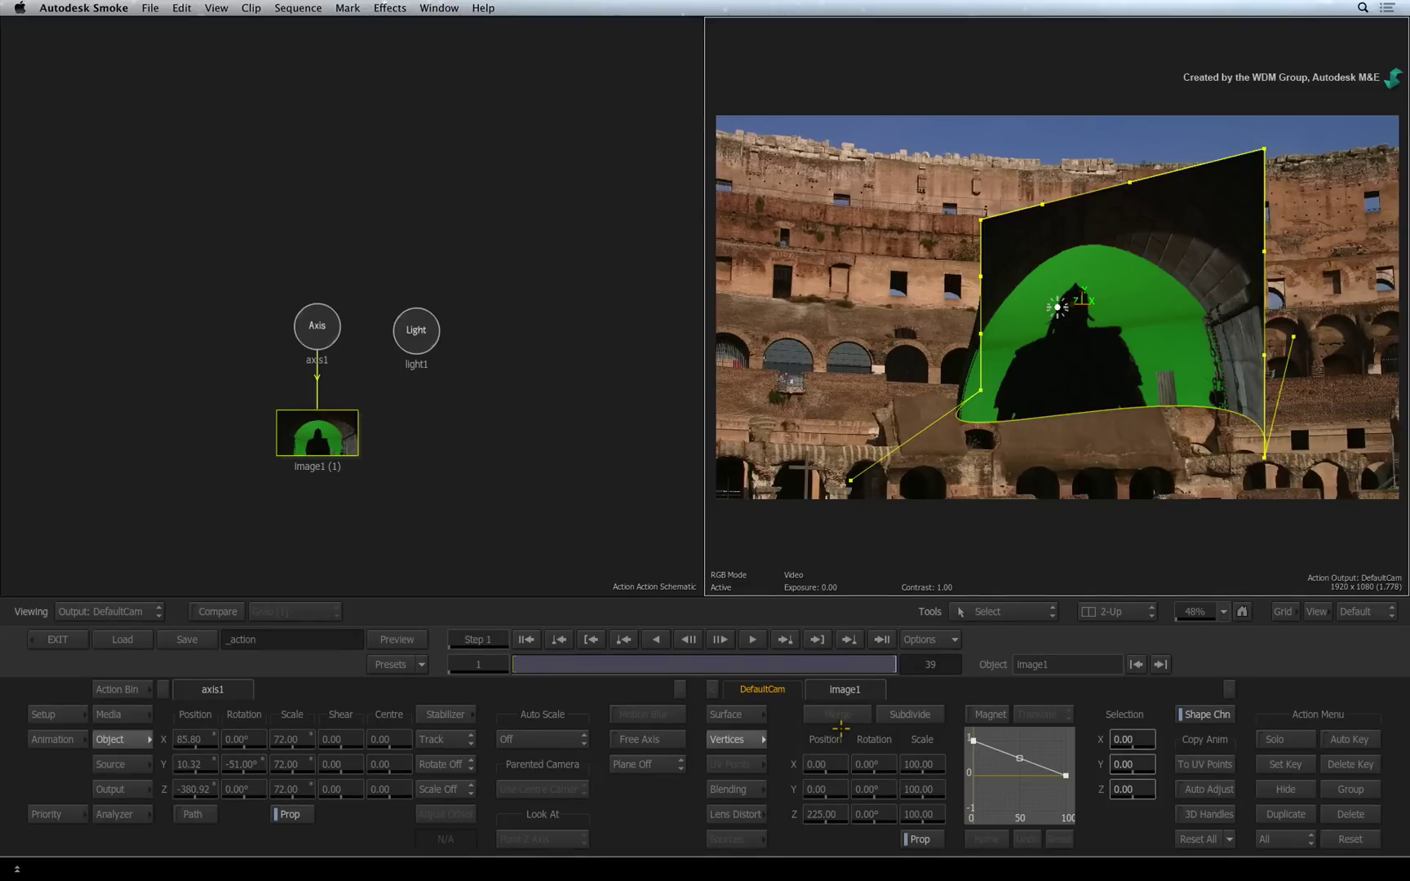
left_click(736, 714)
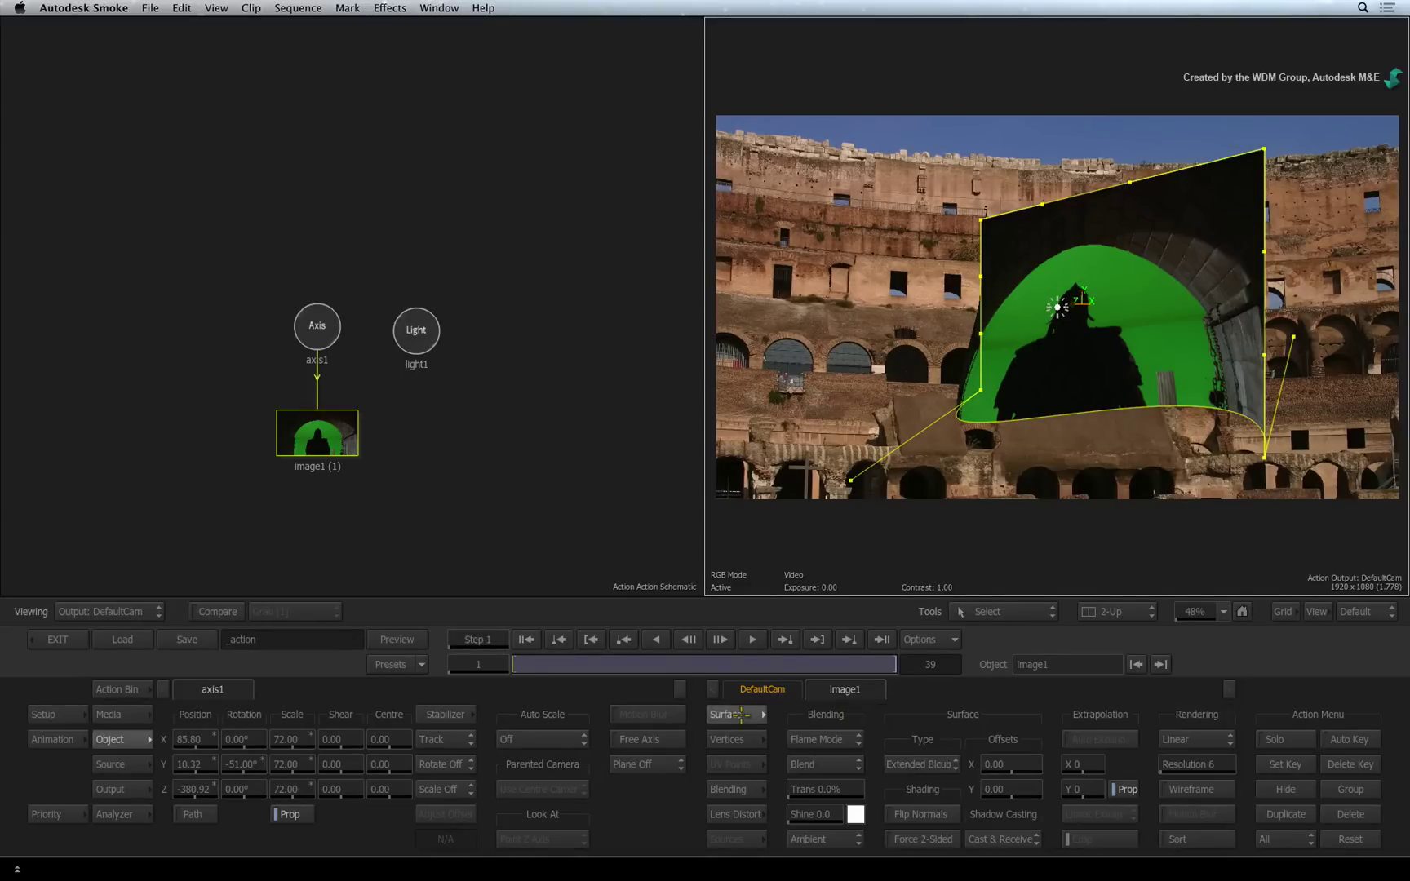
left_click(892, 770)
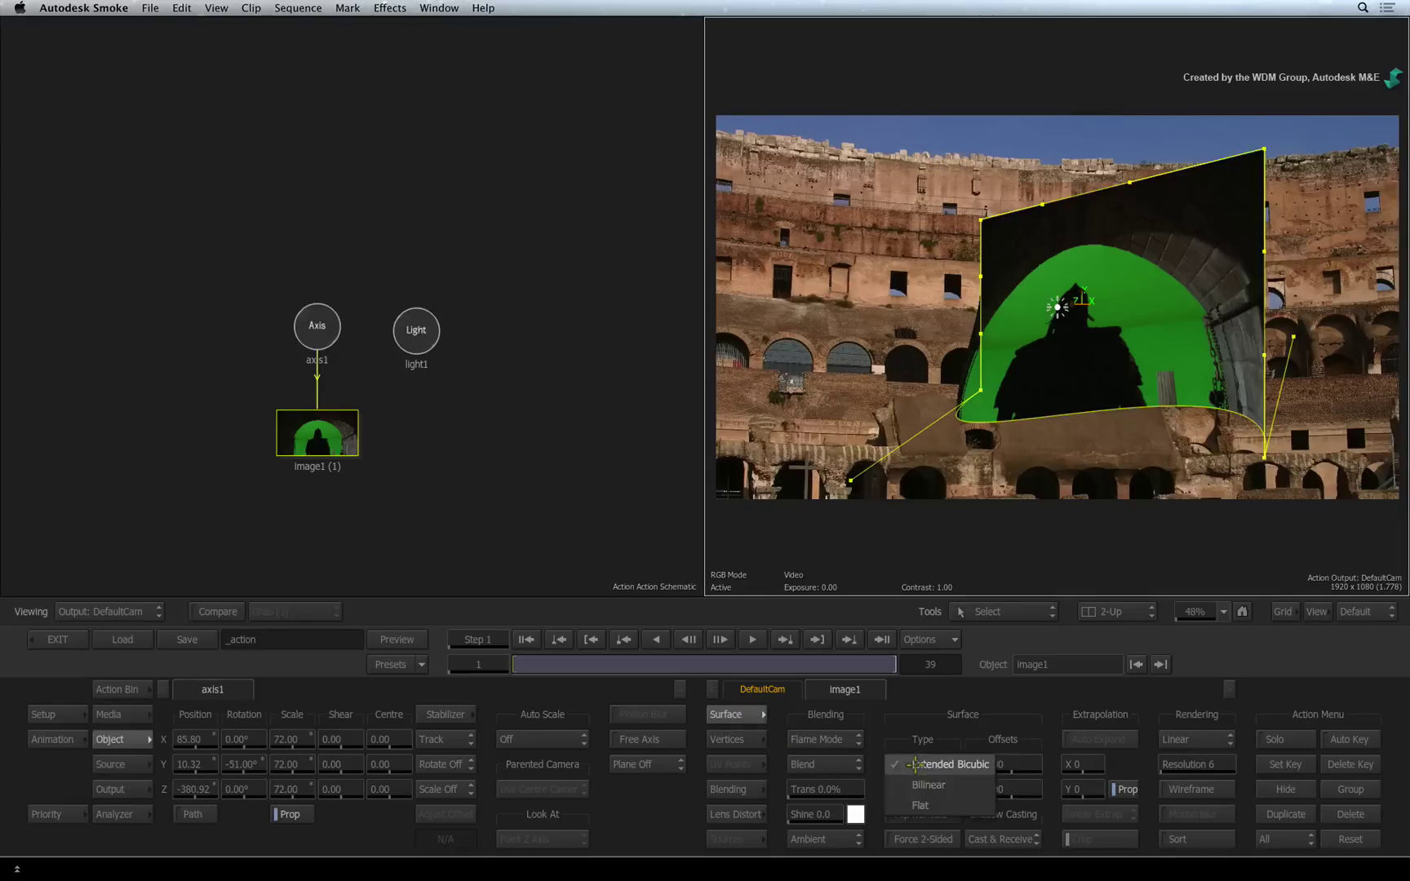
left_click(916, 808)
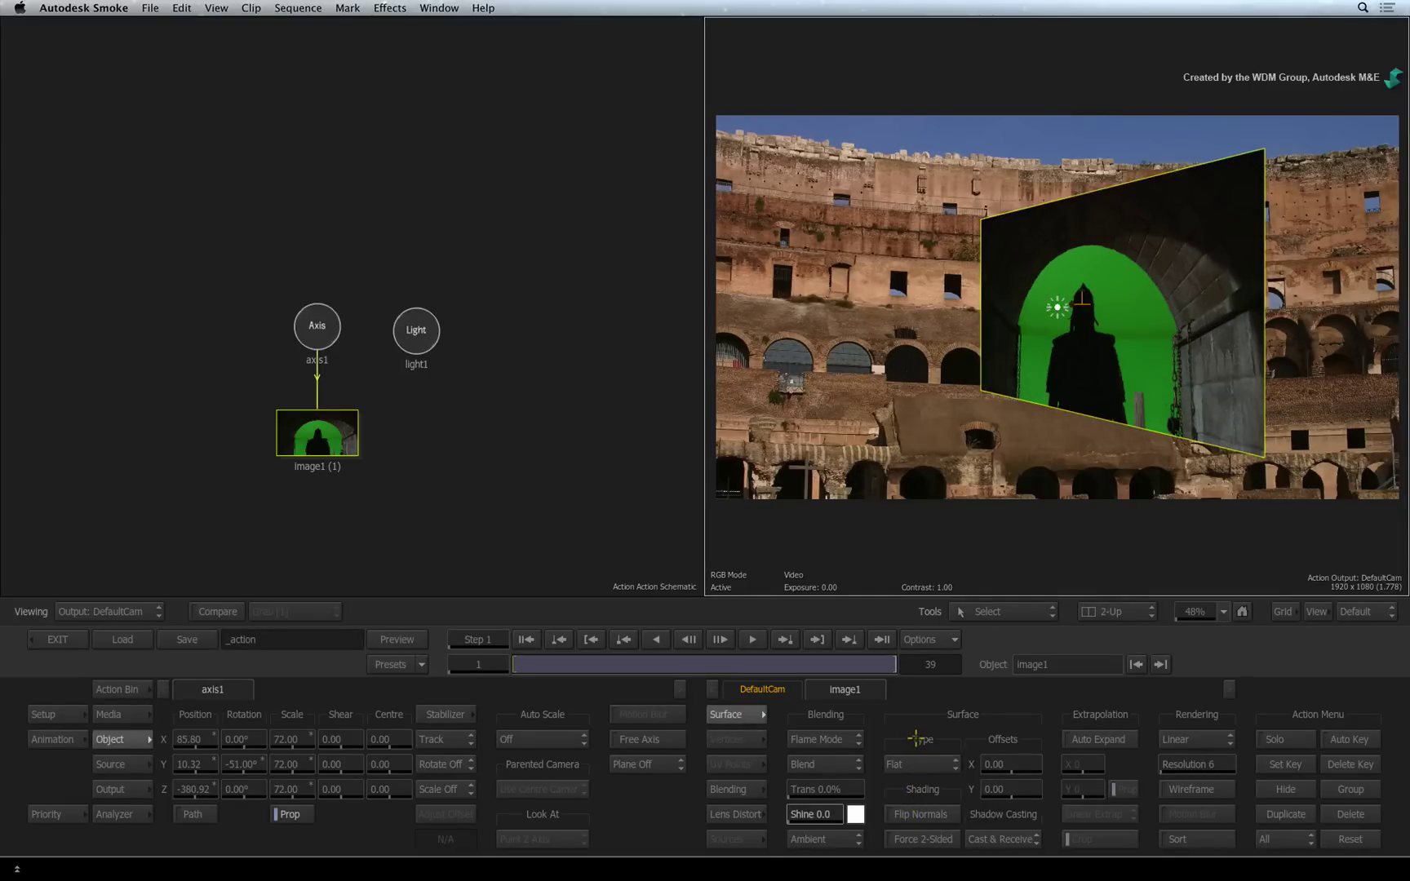
Turn on Shading for light1, position it at X -5.74, Y -27.57, Z 1010, and set Spread to 19°.
left_click(412, 335)
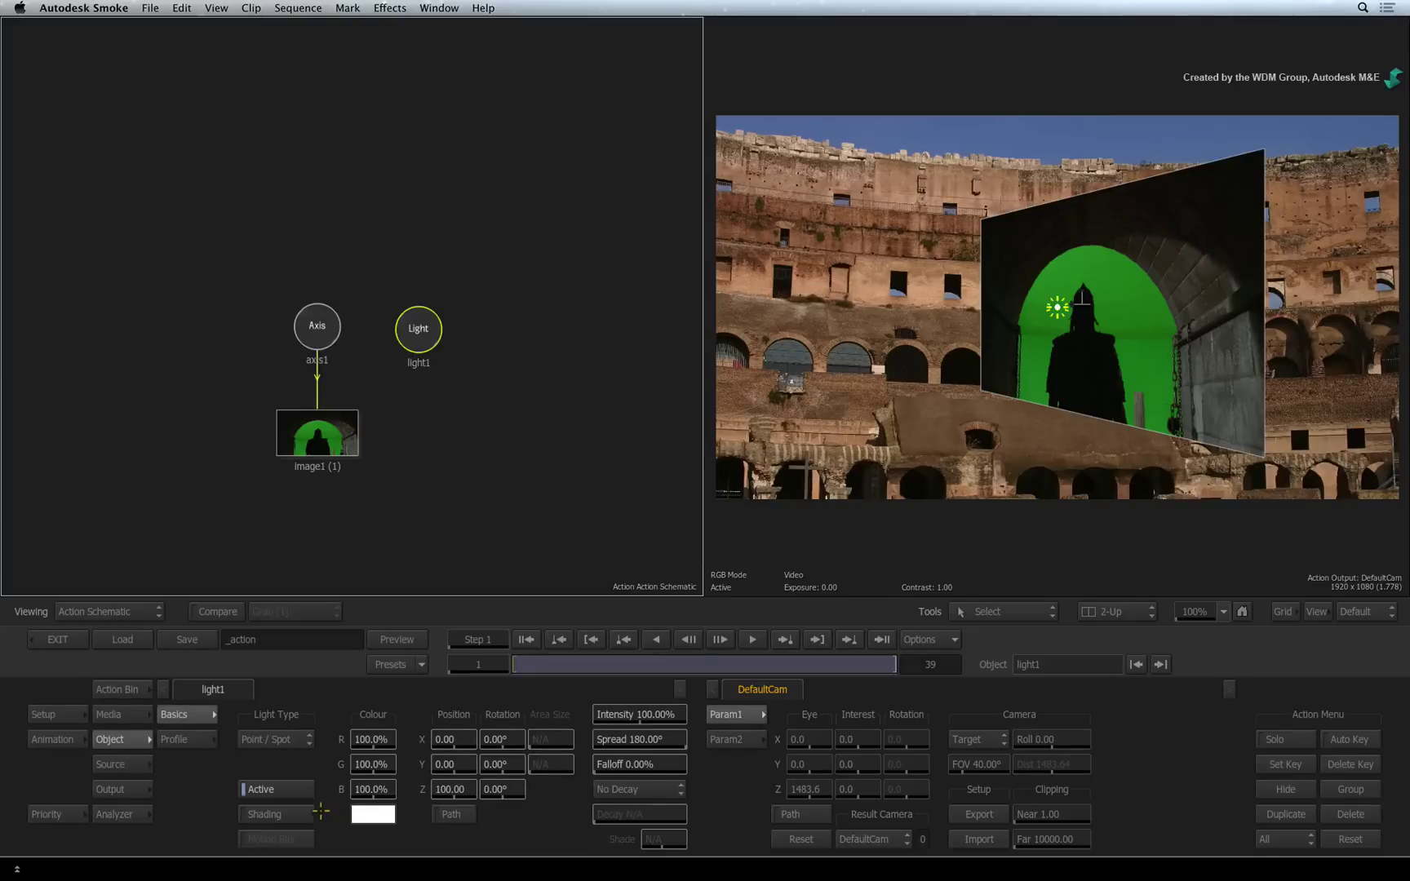
left_click(290, 815)
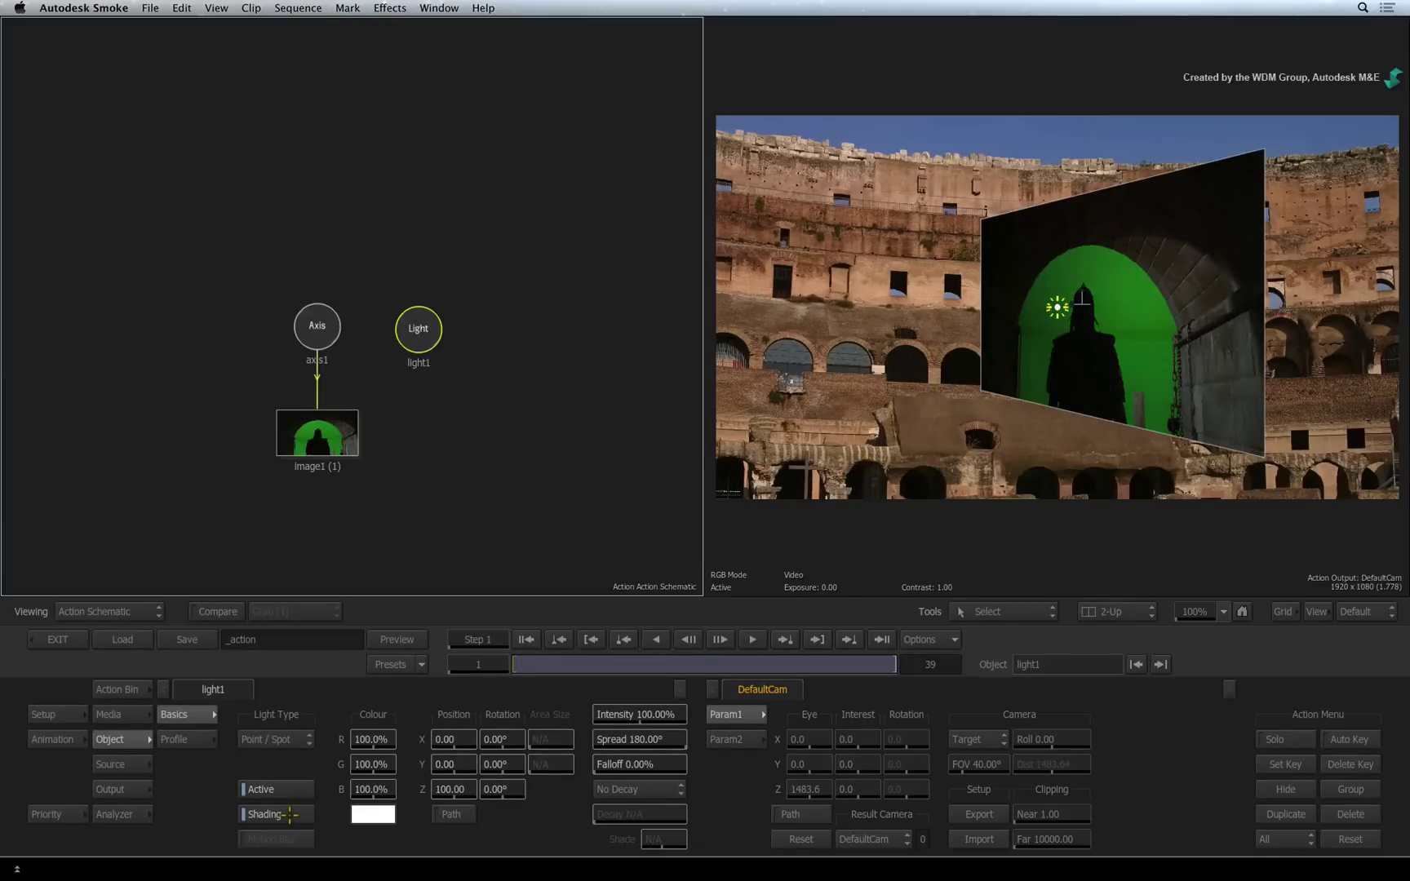
left_click_drag(411, 330, 442, 332)
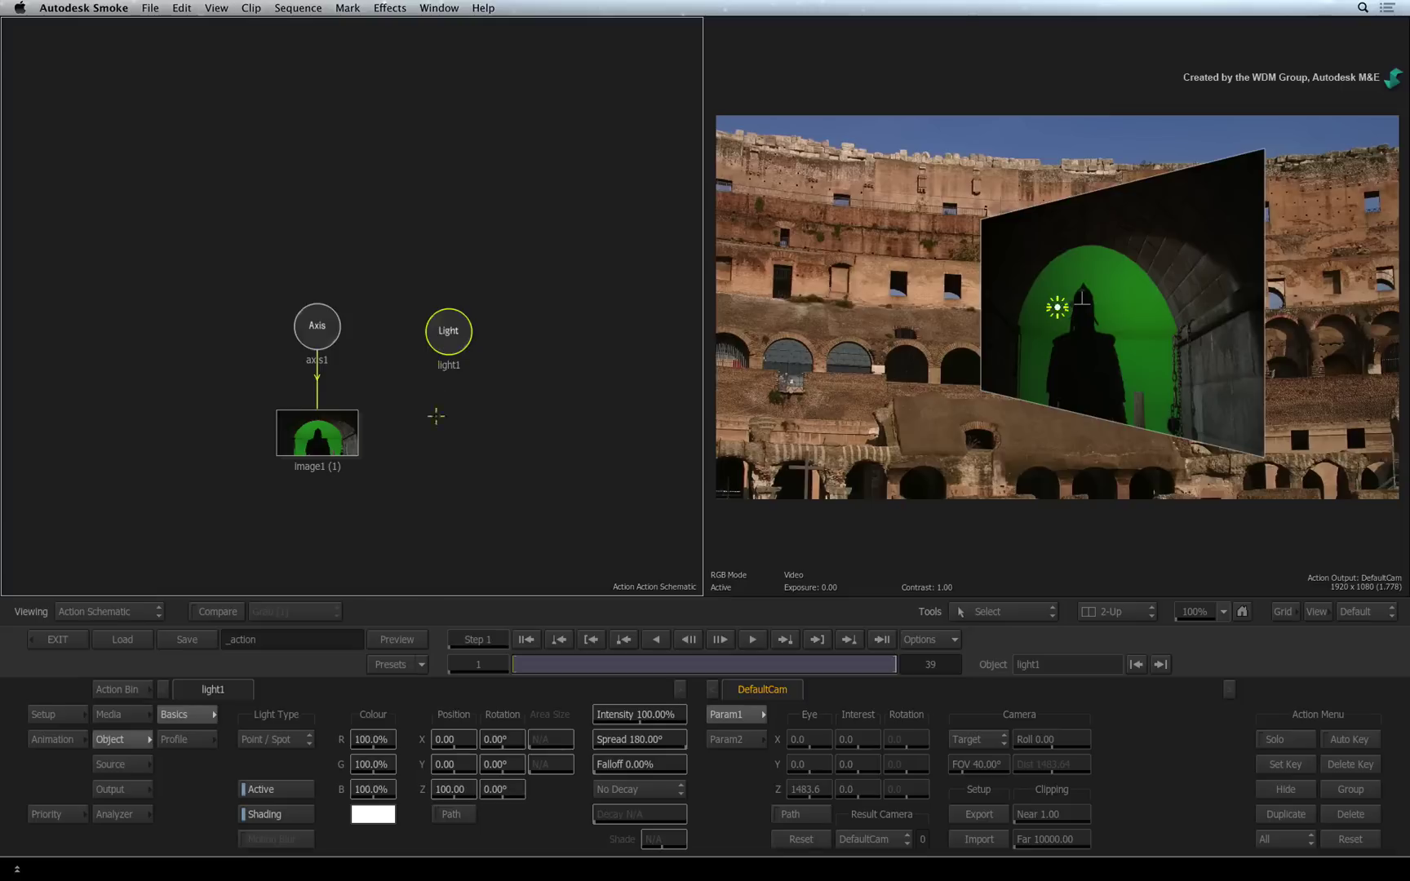
left_click_drag(448, 790, 506, 790)
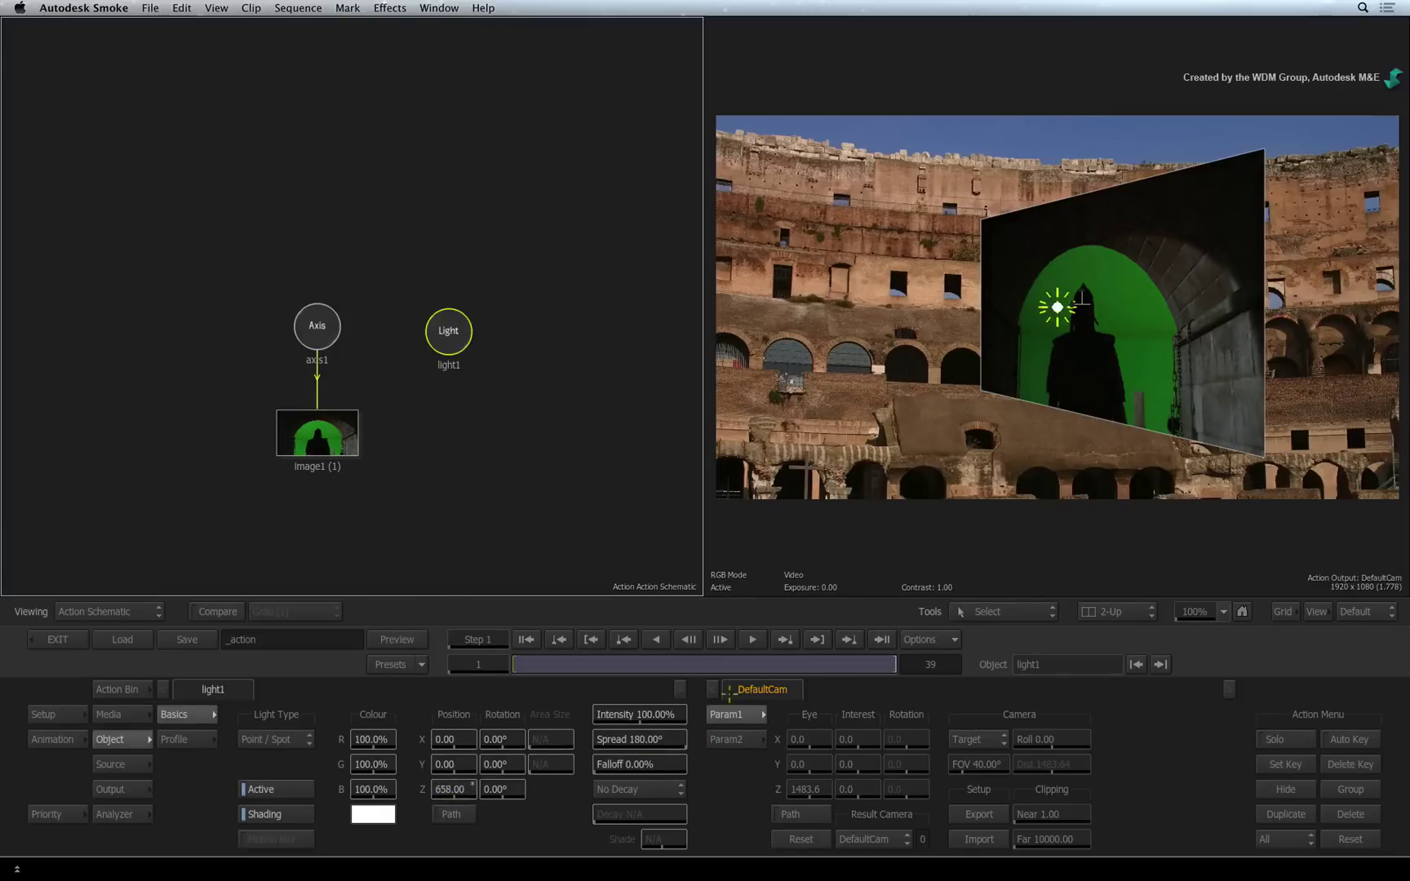
mouse_move(1057, 308)
left_mouse_down()
mouse_move(1127, 242)
mouse_move(1253, 252)
mouse_move(710, 373)
mouse_move(1216, 280)
mouse_move(837, 356)
mouse_move(1210, 310)
mouse_move(721, 381)
mouse_move(1146, 315)
mouse_move(932, 346)
mouse_move(1069, 338)
mouse_move(1041, 337)
mouse_move(1028, 262)
mouse_move(1009, 250)
mouse_move(1053, 325)
left_mouse_up()
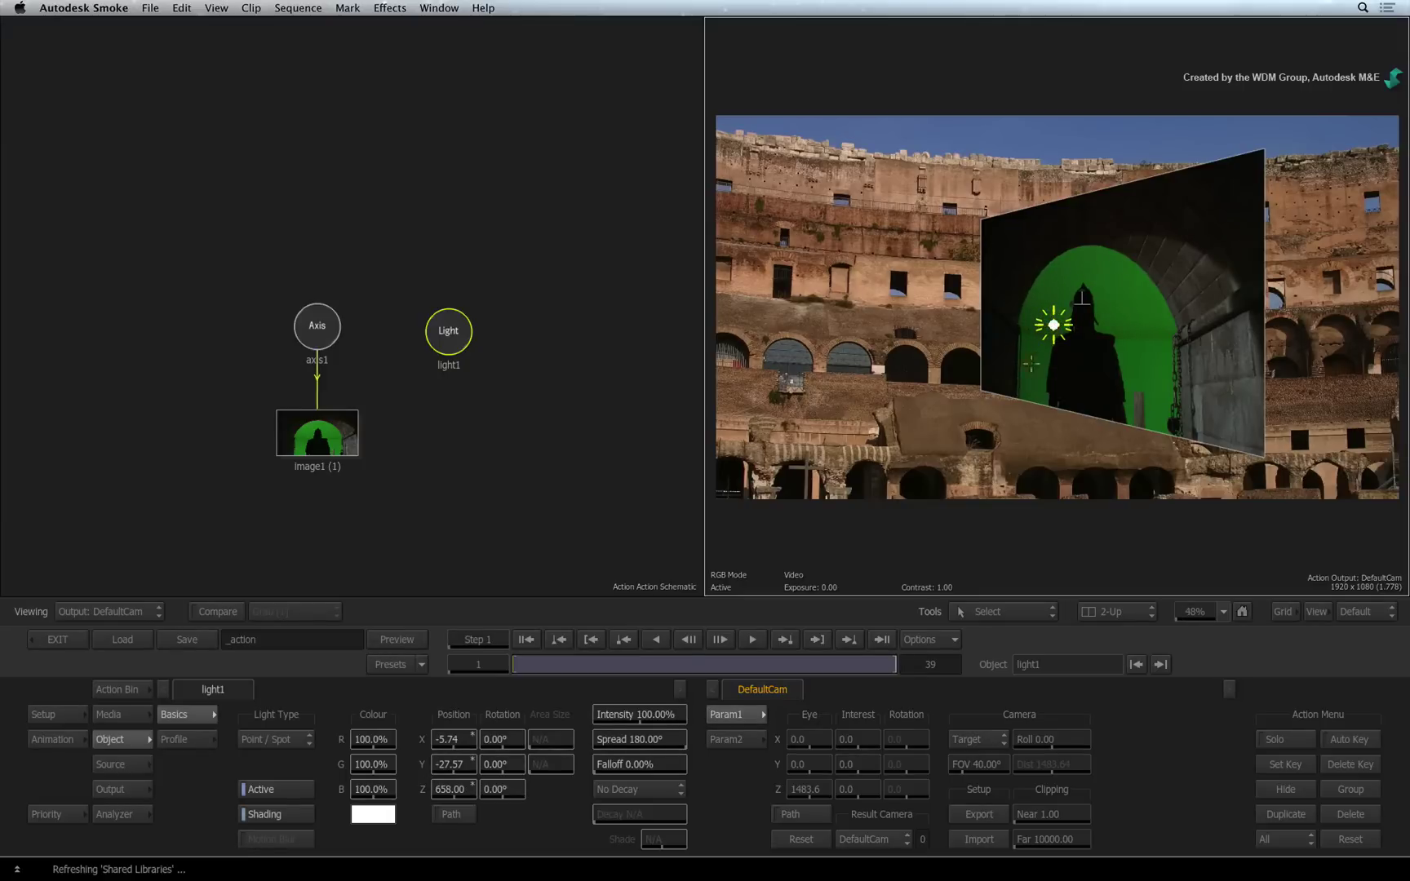
left_click_drag(659, 739, 554, 723)
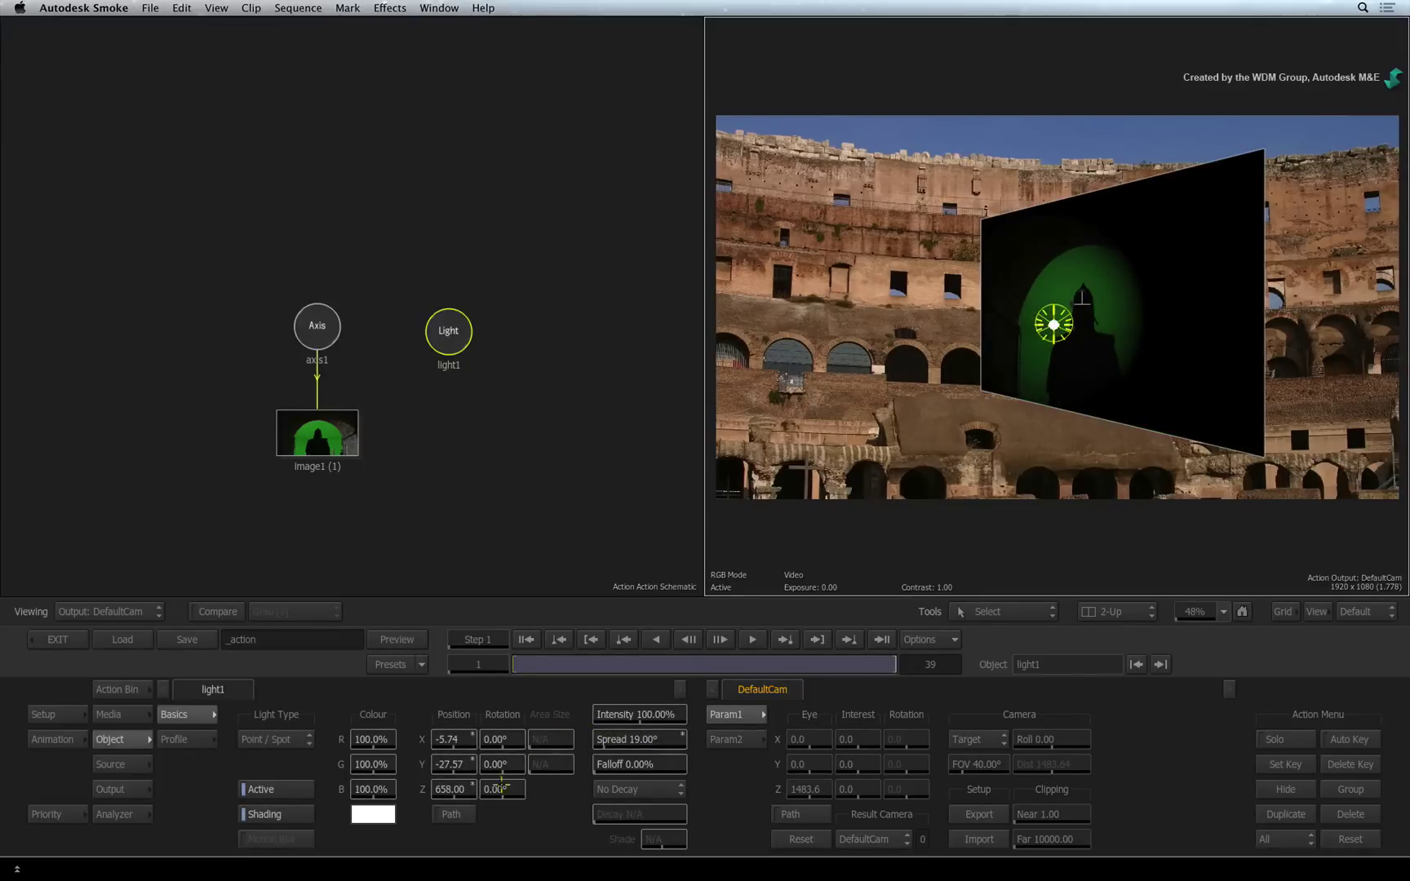
left_click_drag(438, 785, 377, 739)
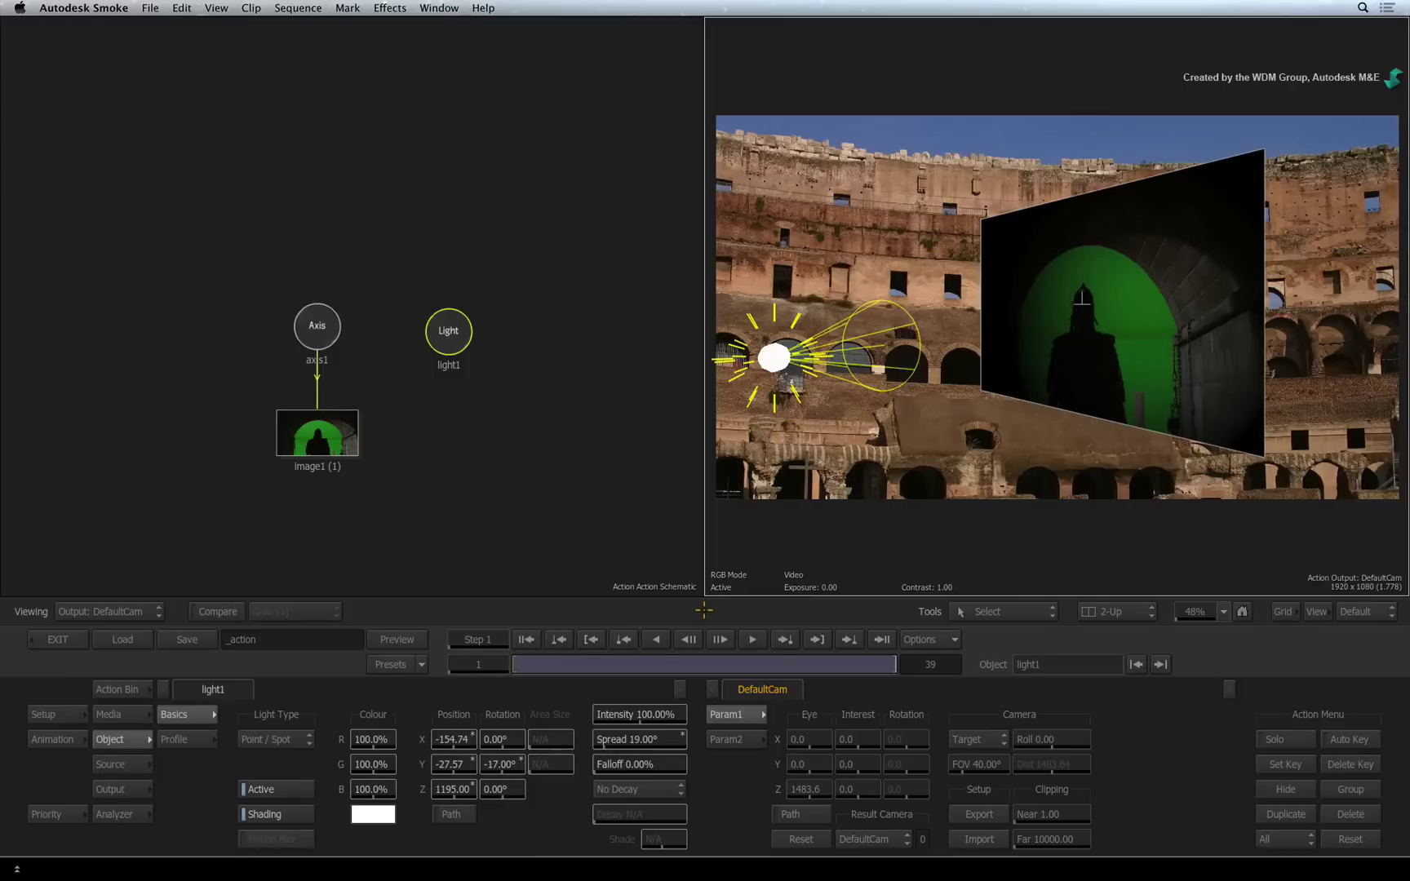
Open the Action media list showing 001_Entrance_Front as front and matte source.
left_click(122, 719)
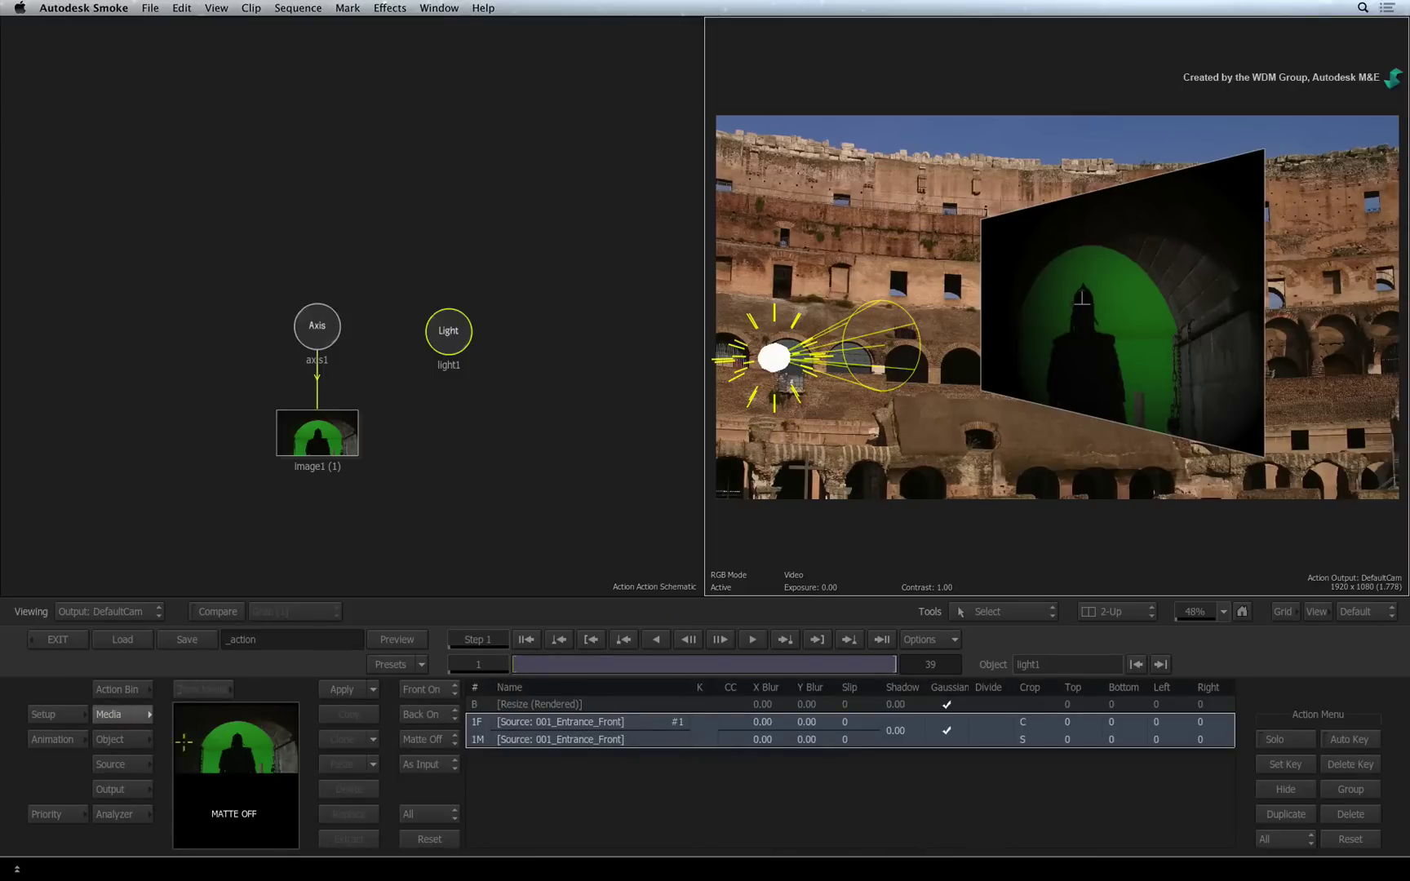